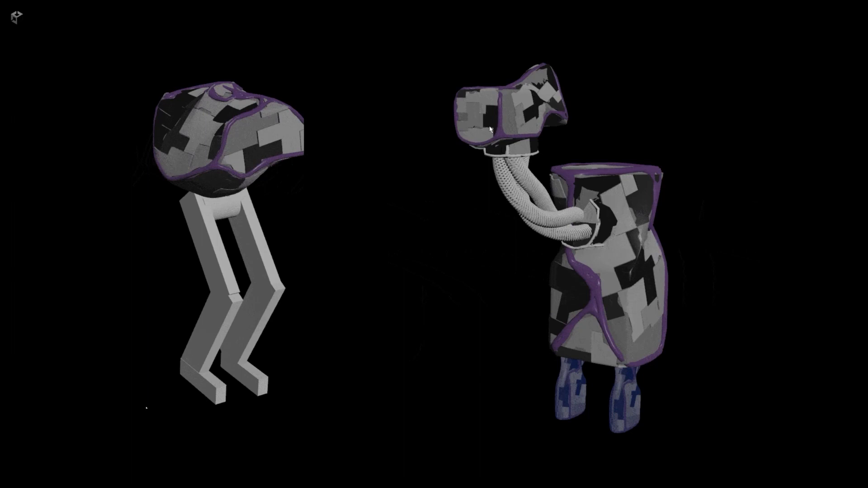
left_click(549, 129)
key("Left")
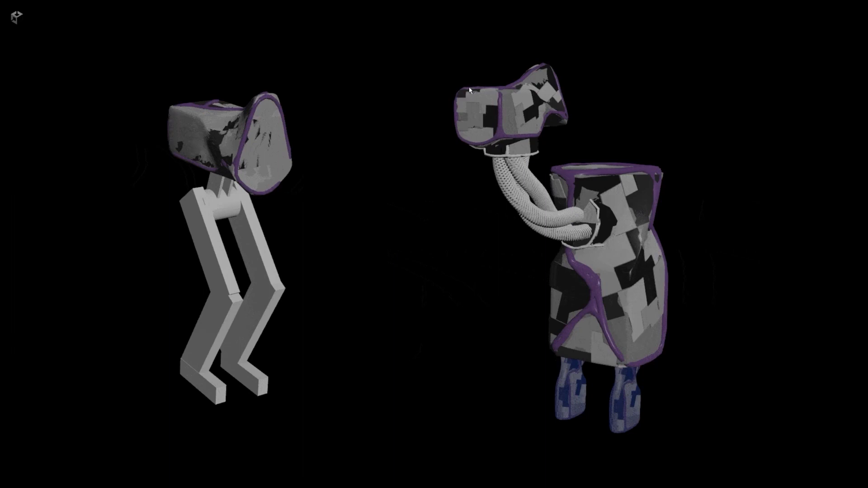
key("Left")
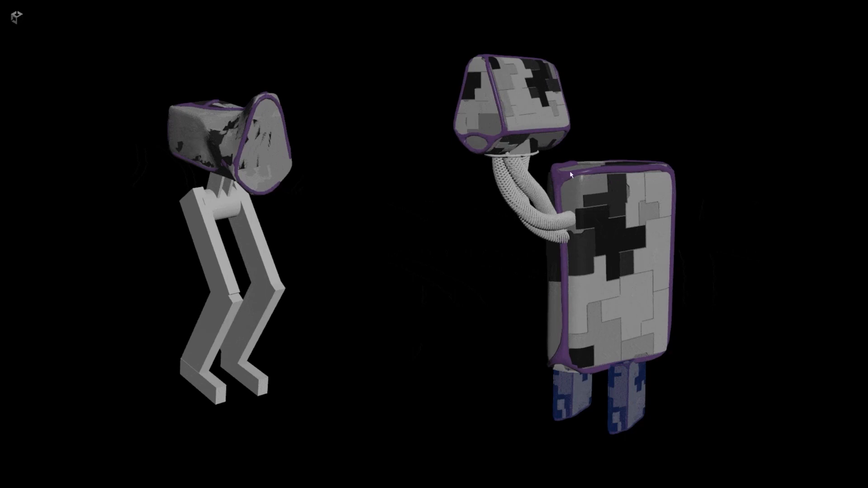
key("Right")
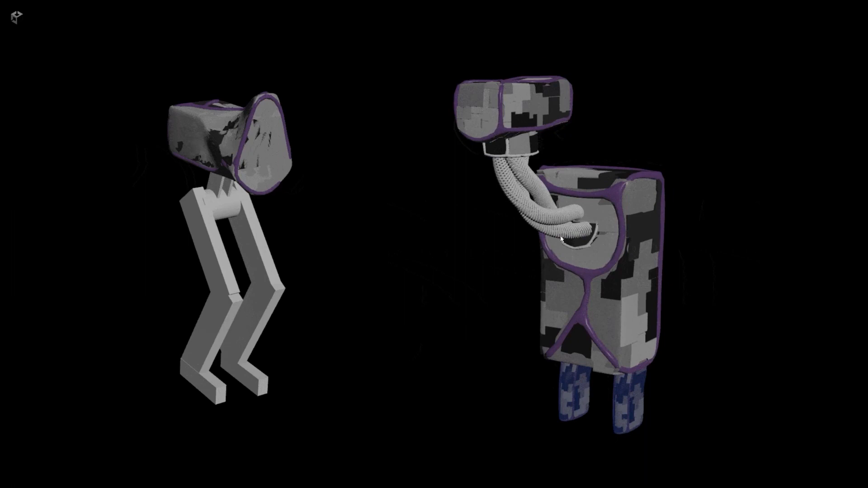
key("Right")
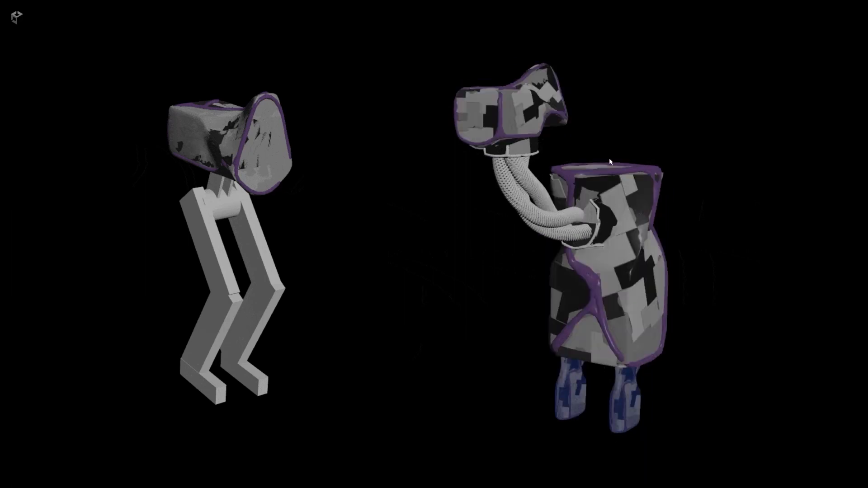
key("Right")
key("Right")
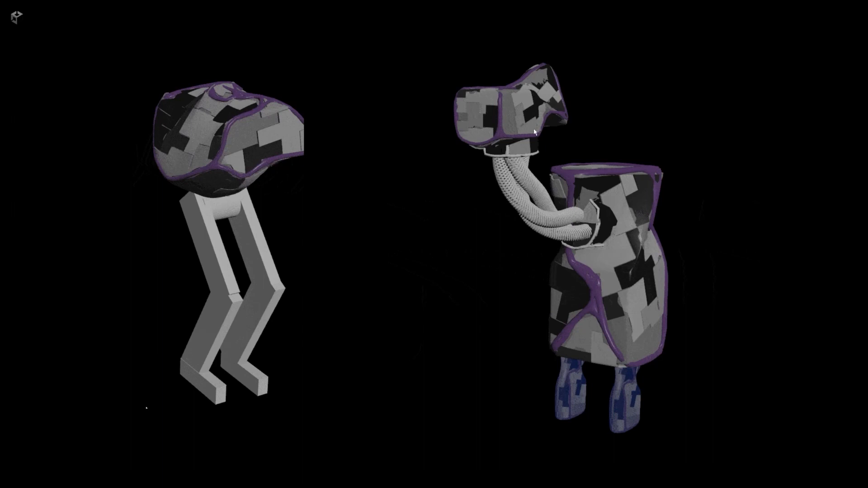
key("Right")
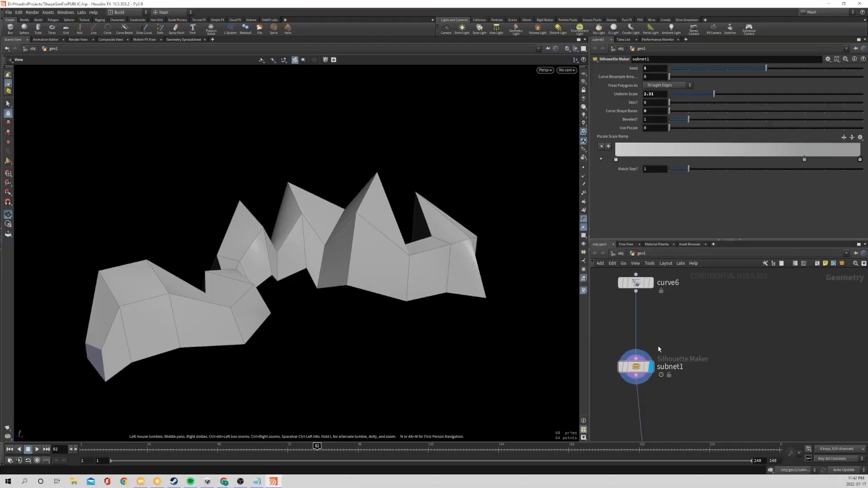
Go inside the Silhouette Maker node subnet1 and allow editing of its locked contents.
double_click(641, 371)
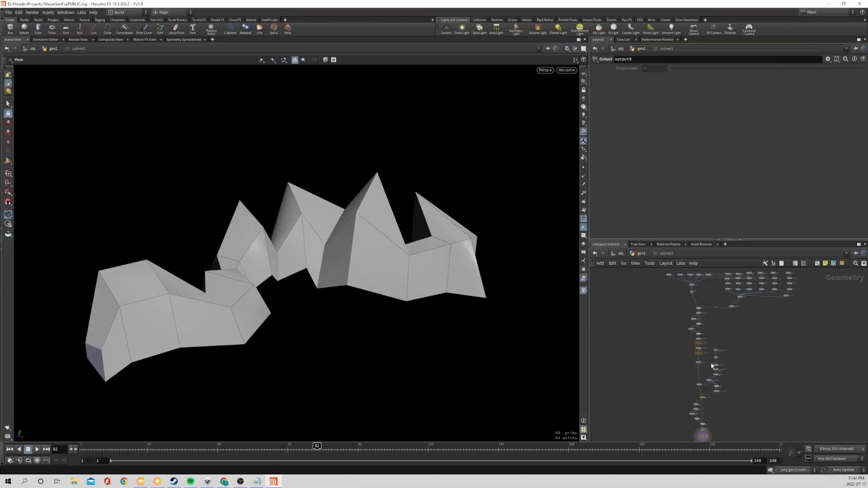
scroll(723, 344, "up", 5)
left_click_drag(735, 338, 583, 287)
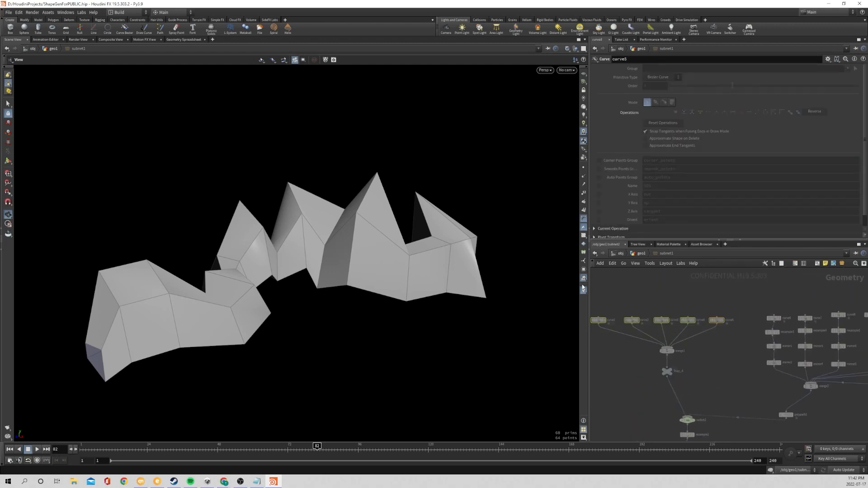
right_click(656, 252)
left_click(678, 389)
Display curve1 through curve5 one after another to examine each base polygon shape.
left_click(605, 320)
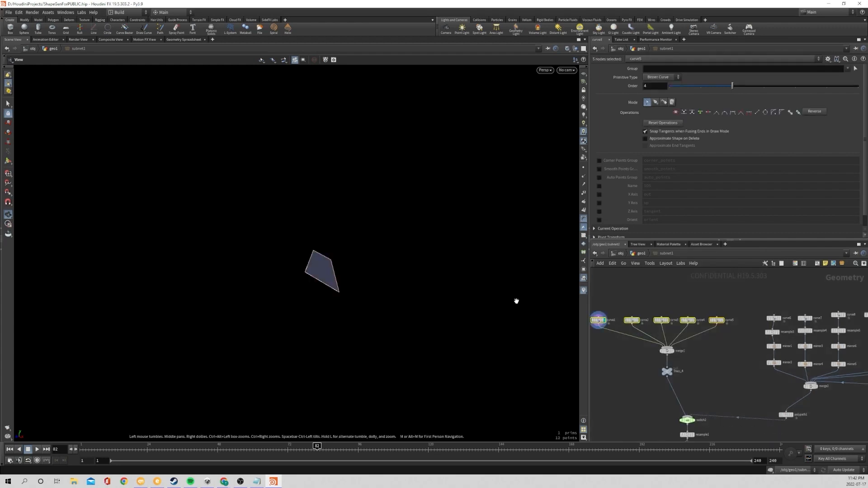
left_click(638, 320)
left_click(667, 320)
left_click(694, 320)
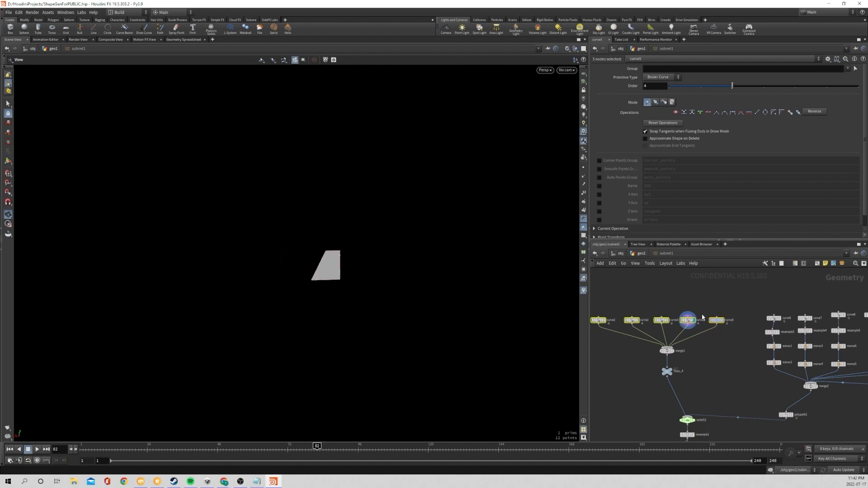
scroll(711, 327, "up", 3)
left_click(723, 312)
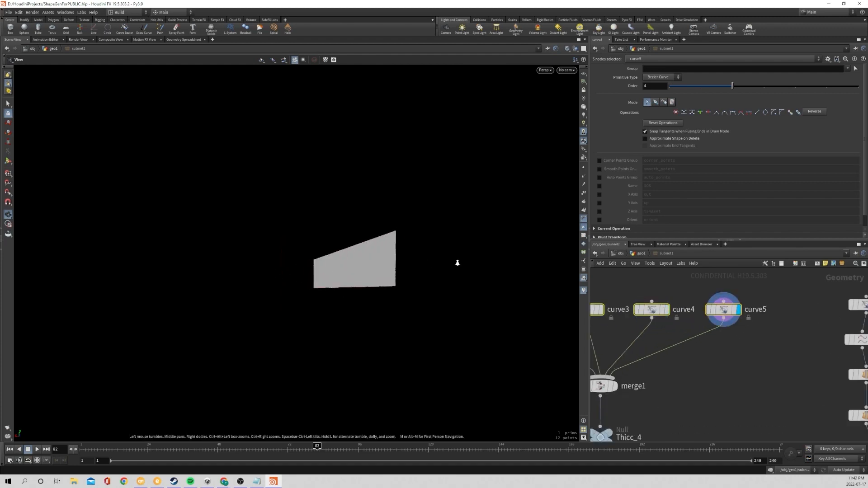
Go back through curve4, curve3 and curve2, displaying each outline for comparison.
key("r")
left_click_drag(677, 326, 646, 292)
middle_click_drag(661, 344, 781, 341)
key("r")
left_click_drag(734, 321, 681, 295)
left_click(647, 306)
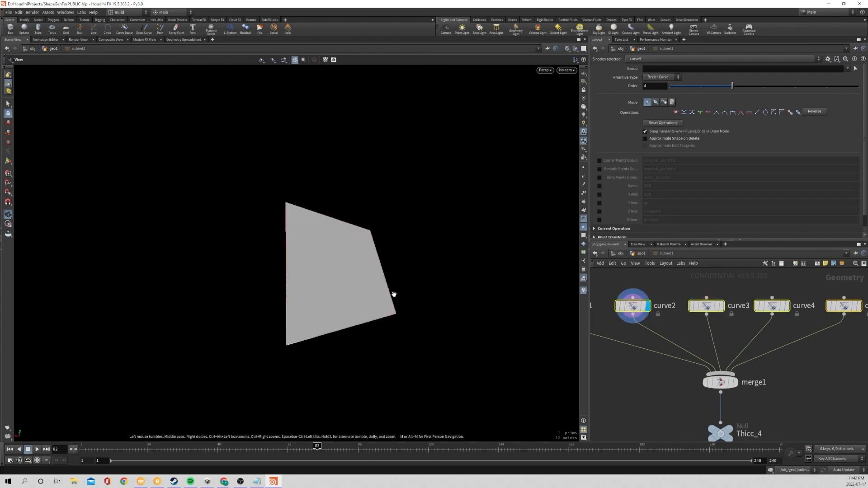
Display mirror2, mirror4, mirror5 and mirror8 in turn to examine the closed mirrored profiles feeding merge2.
scroll(740, 349, "down", 3)
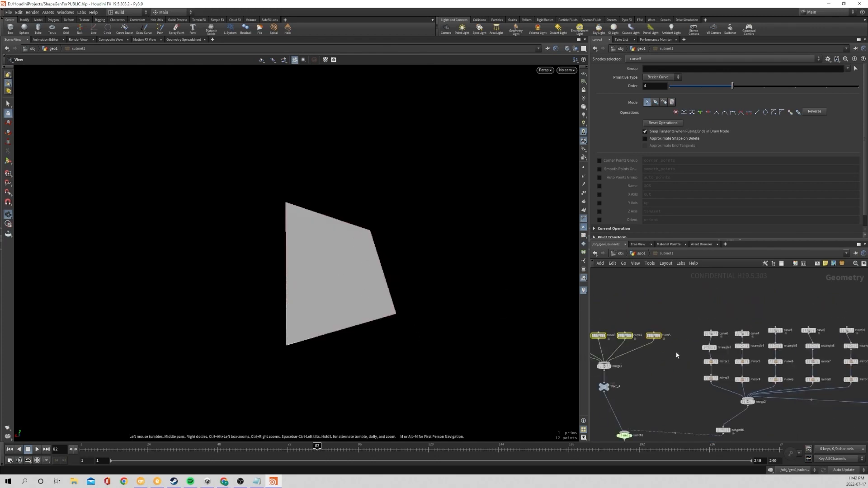
scroll(655, 362, "up", 4)
key("r")
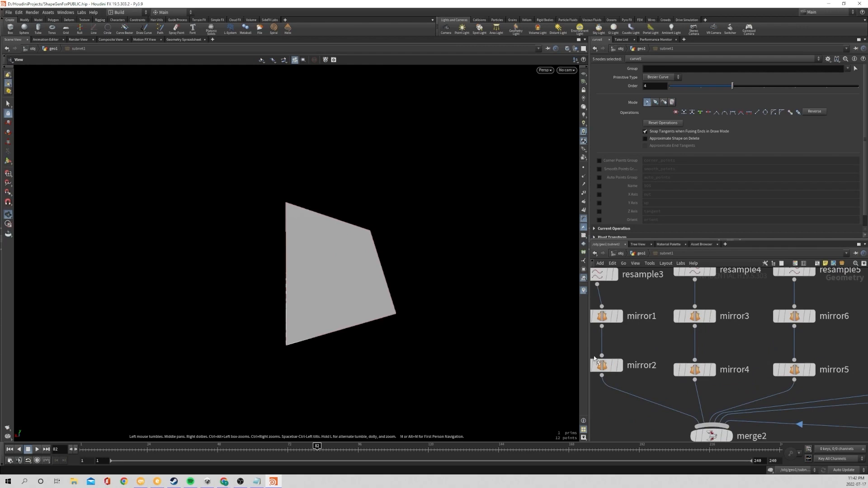
left_click(601, 364)
left_click(707, 367)
middle_click_drag(725, 369, 628, 360)
key("r")
mouse_move(710, 369)
left_mouse_down()
mouse_move(669, 352)
mouse_move(758, 365)
left_mouse_up()
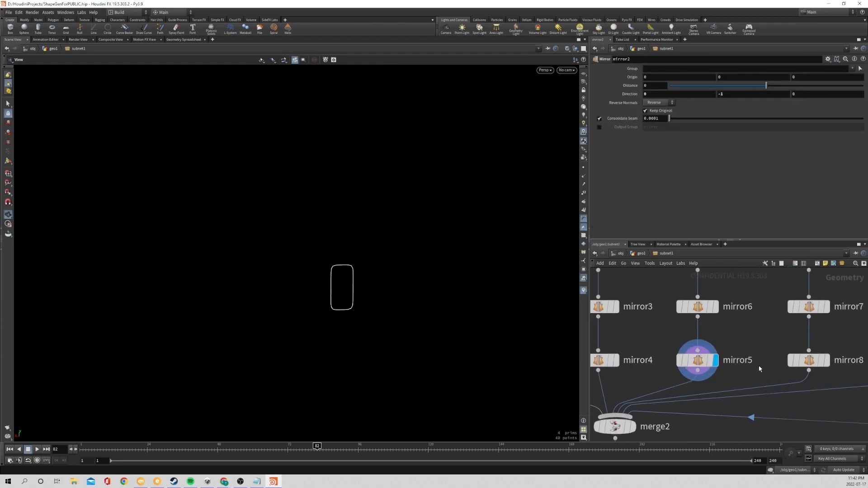
middle_click_drag(826, 370, 692, 372)
key("r")
left_click_drag(692, 372, 752, 362)
Follow one profile's construction by displaying curve9, resample6 and the mirror nodes below it down to mirror8.
middle_click_drag(752, 363, 802, 473)
left_click(710, 322)
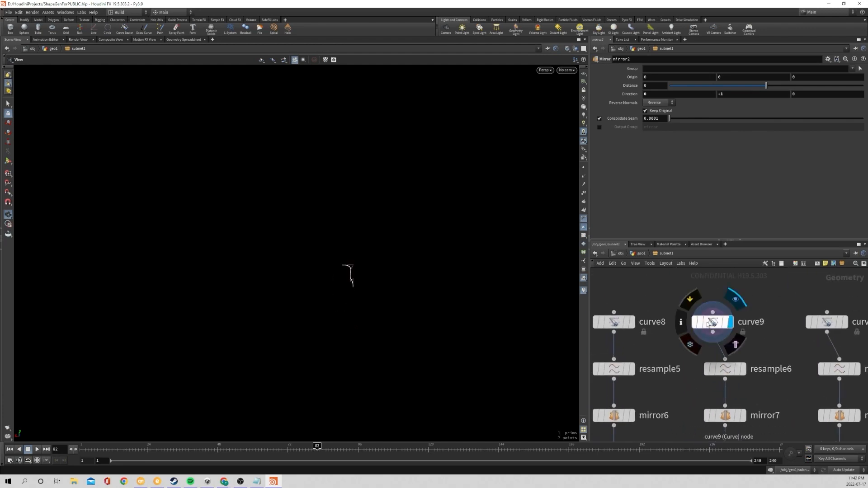
left_click(709, 322)
middle_click_drag(759, 356, 739, 310)
key("r")
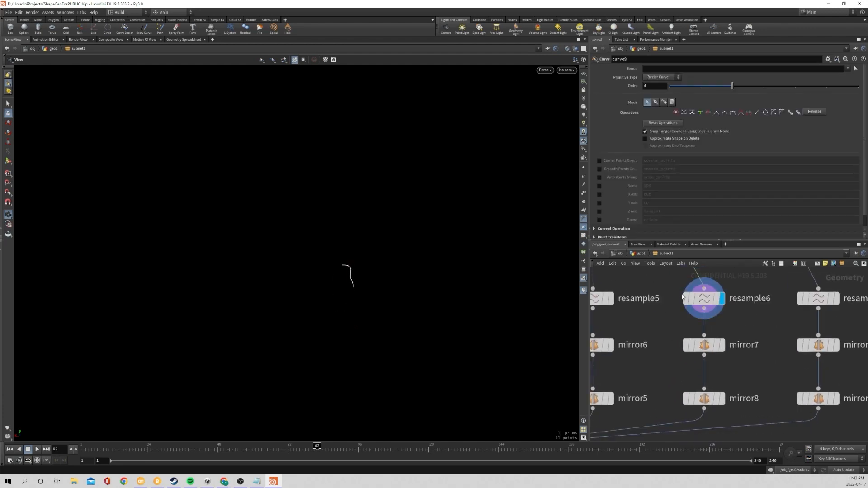
key("r")
middle_click_drag(748, 390, 726, 345)
key("r")
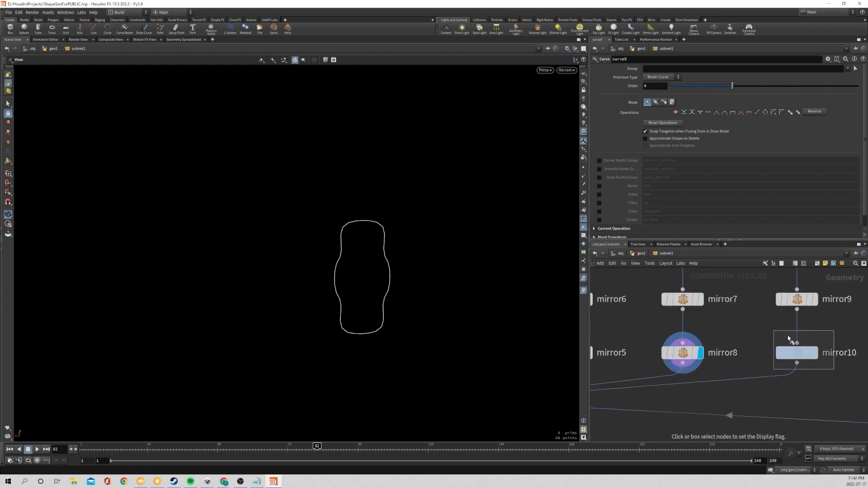
Display the mirror10 profile framed in the viewport, and the combined profiles at merge2.
key("r")
mouse_move(387, 250)
left_mouse_down()
mouse_move(514, 252)
mouse_move(382, 258)
left_mouse_up()
key("h")
scroll(654, 349, "down", 5)
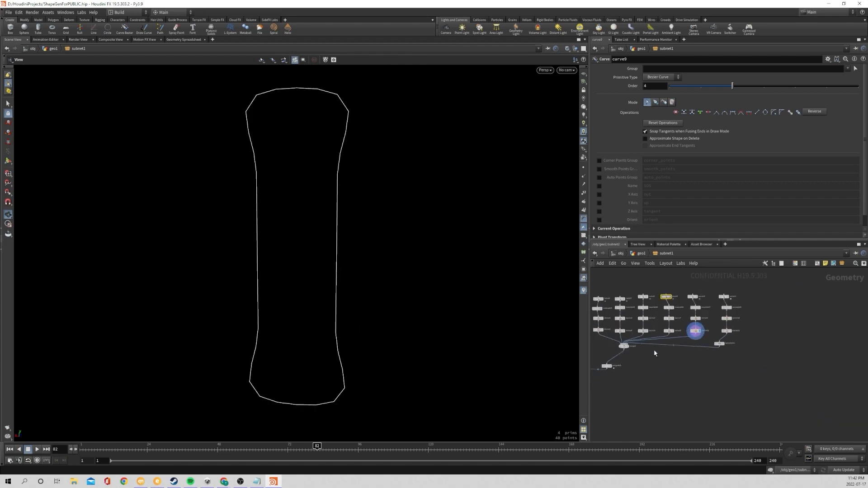
scroll(696, 363, "up", 5)
key("r")
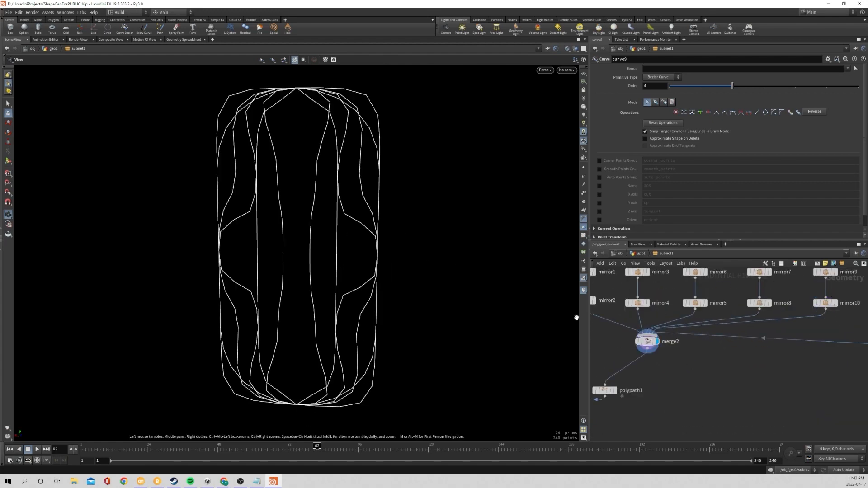
Select switch2, display its output and frame the resulting shapes in the viewport.
scroll(629, 343, "down", 4)
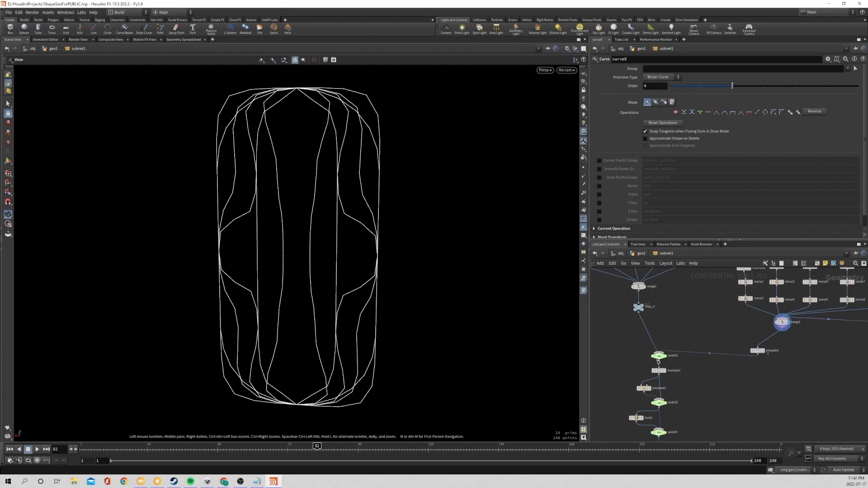
left_click(657, 355)
mouse_move(651, 359)
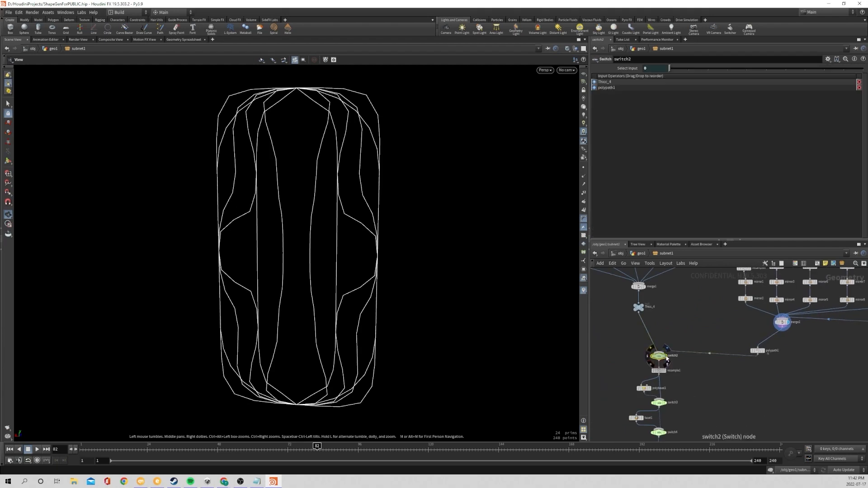
left_click(667, 358)
key("f")
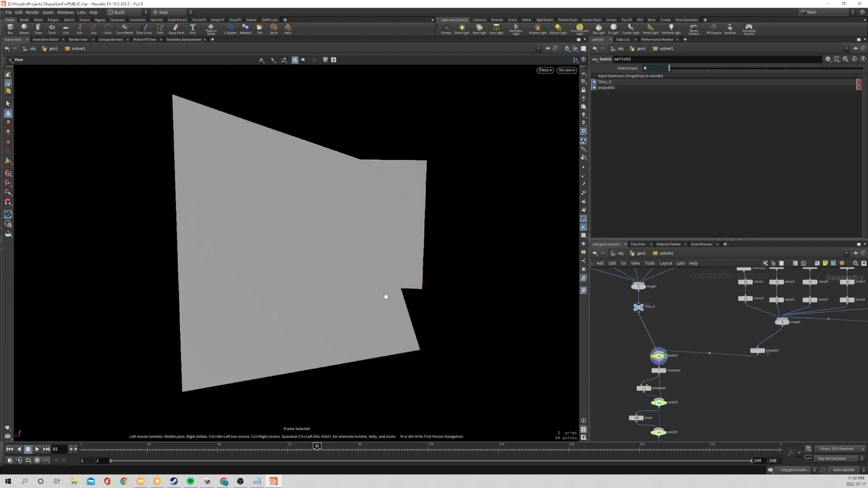
Display the attribute node directly below the orange for-each block and examine its overlapping shapes from several angles.
middle_click_drag(699, 393, 690, 311)
scroll(684, 320, "down", 1)
right_click_drag(430, 243, 244, 275)
mouse_move(387, 244)
left_mouse_down()
mouse_move(357, 248)
mouse_move(391, 254)
left_mouse_up()
middle_click_drag(687, 387, 688, 309)
key("r")
left_click(655, 338)
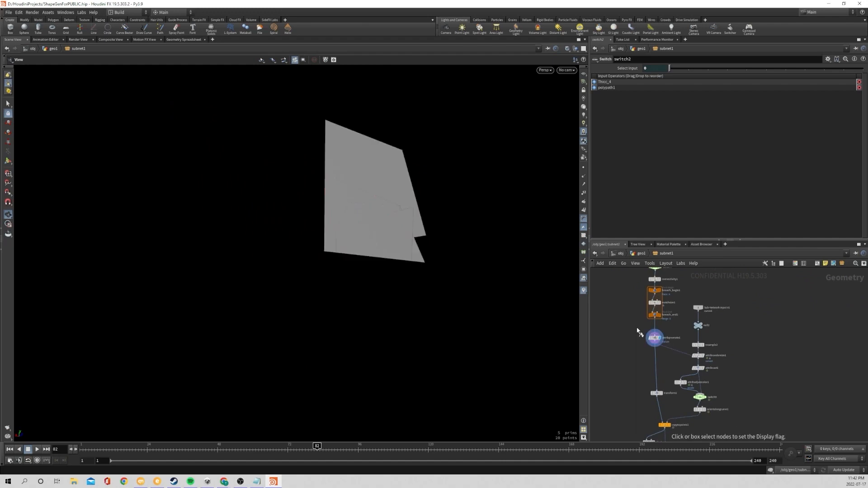
left_click_drag(384, 199, 498, 213)
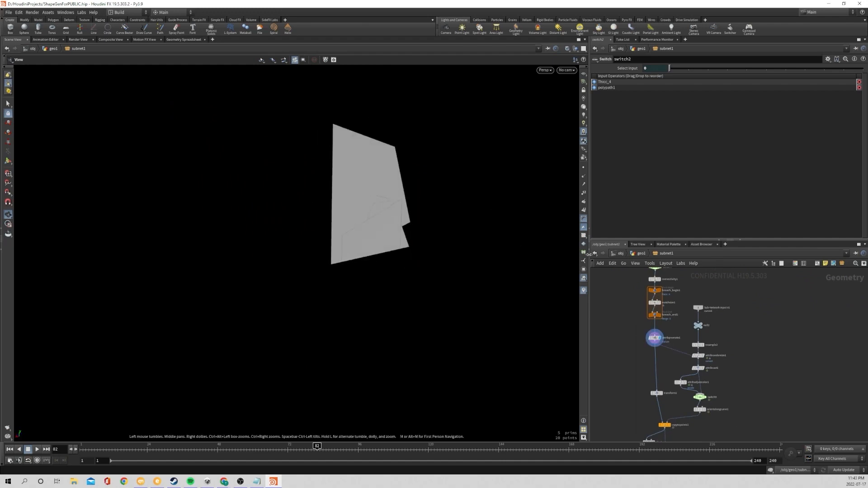
left_click_drag(434, 194, 327, 194)
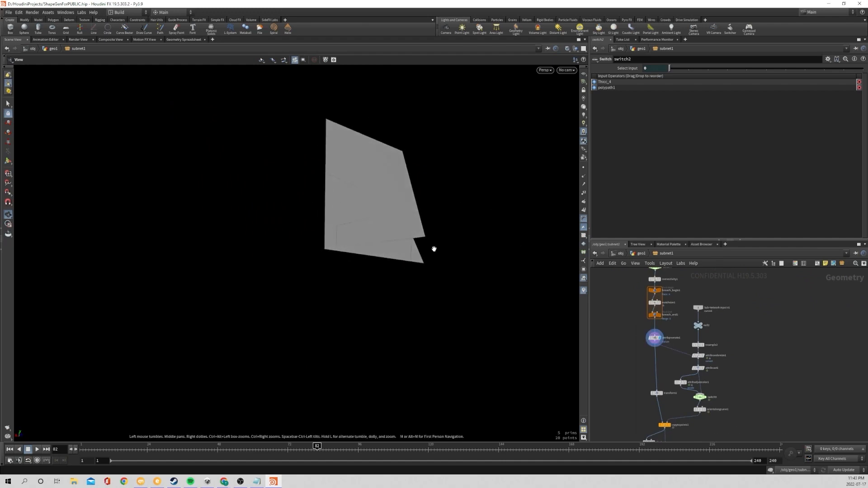
Display the orange copytopoints1 node and examine the shapes distributed along the curve.
middle_click_drag(716, 385, 716, 306)
key("r")
left_click(661, 347)
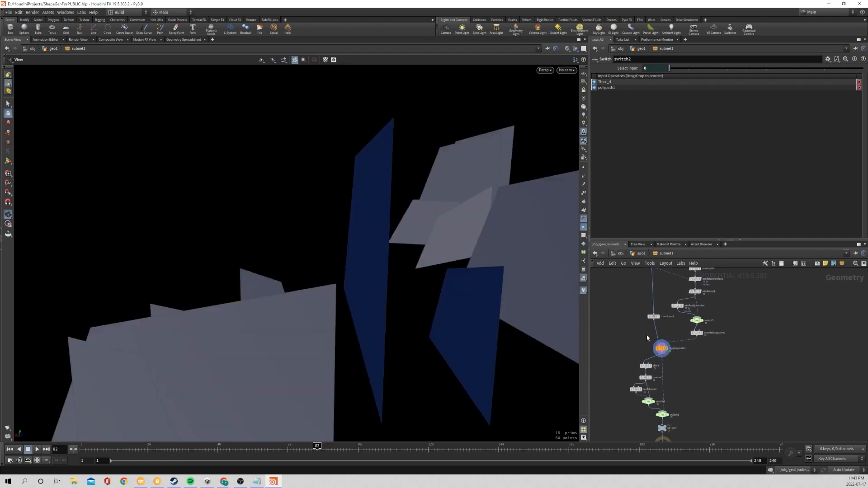
right_click_drag(395, 245, 281, 262)
left_click_drag(280, 262, 465, 281)
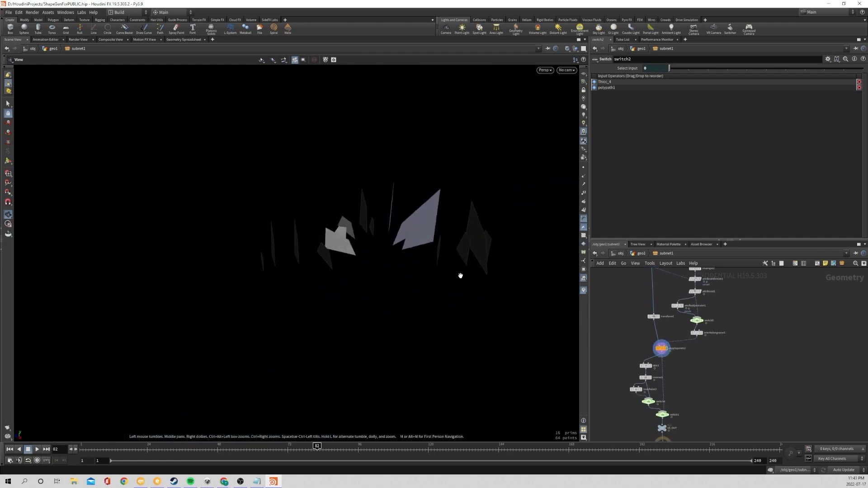
right_click_drag(465, 281, 559, 242)
middle_click_drag(559, 242, 439, 299)
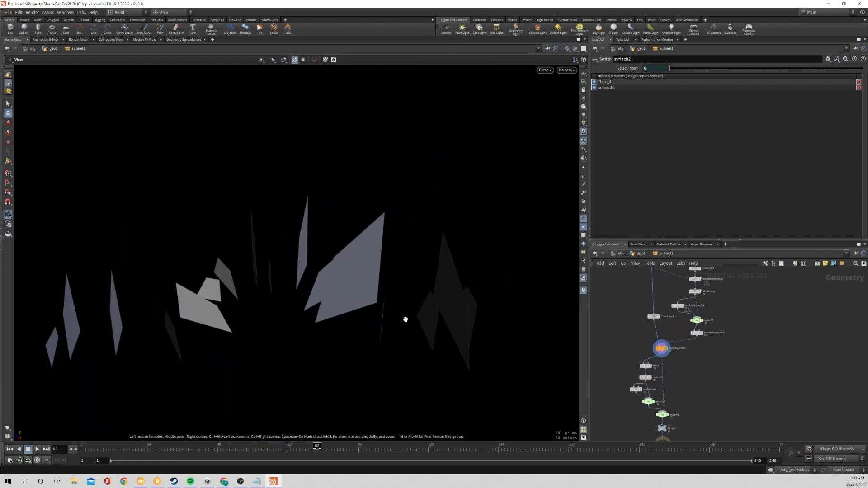
Select attribadjustcolor1 and examine its pscale color ramp settings alongside the distributed shapes.
scroll(682, 356, "up", 5)
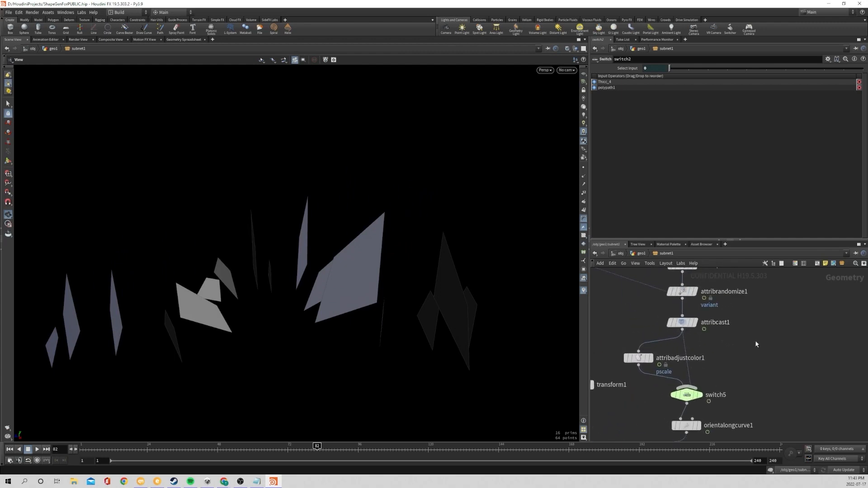
left_click(639, 358)
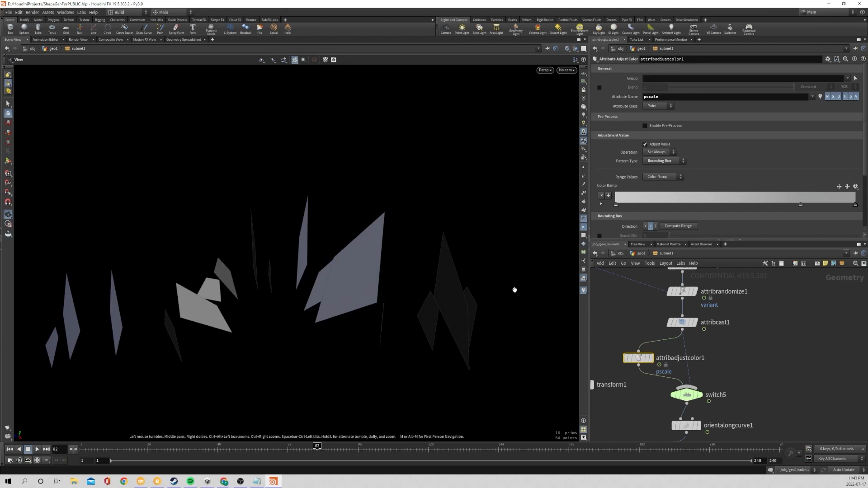
left_click_drag(516, 286, 378, 315)
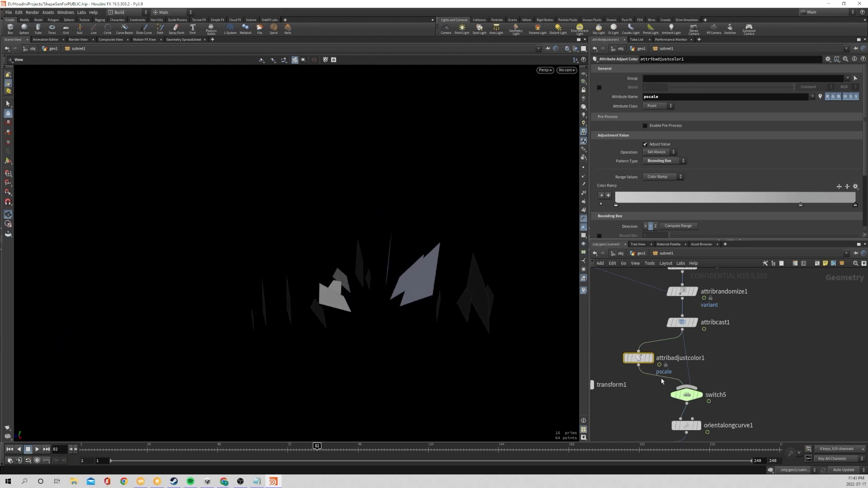
left_click_drag(473, 294, 386, 264)
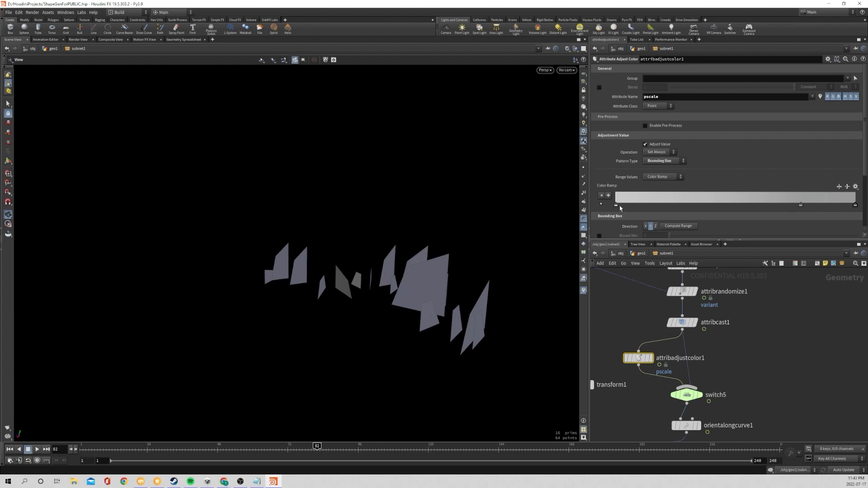
left_click_drag(617, 206, 639, 206)
Open the parameters of the parent node subnet1 in a separate floating window.
right_click(671, 256)
mouse_move(705, 301)
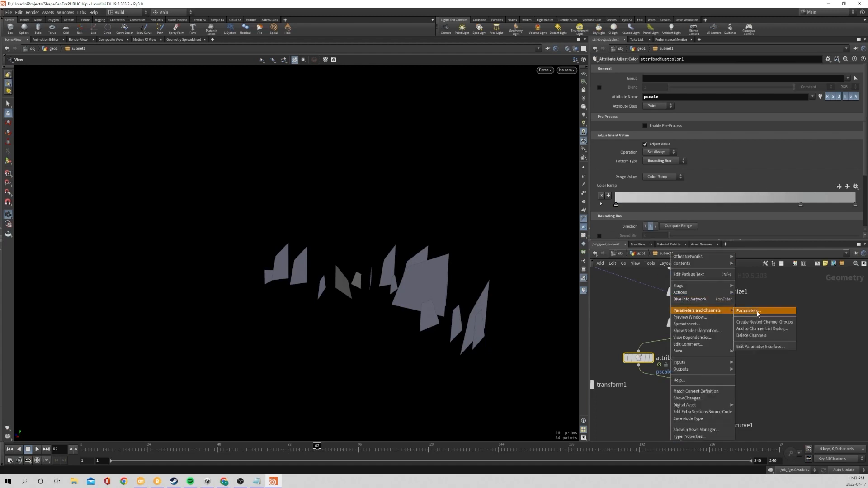
left_click(764, 312)
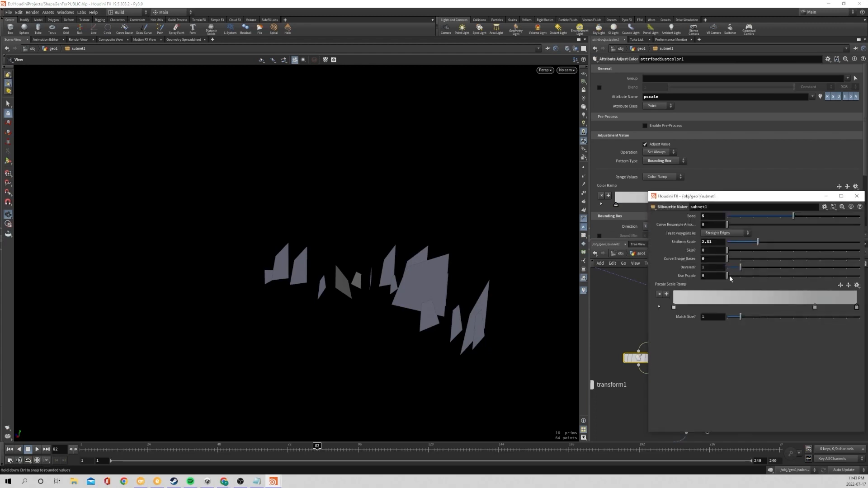
Try the Use Pscale and Match Size settings of subnet1, restore them and close the floating parameter window.
left_click_drag(729, 276, 737, 276)
left_click_drag(718, 196, 721, 66)
left_click_drag(742, 187, 725, 189)
left_click_drag(743, 145, 729, 145)
left_click(859, 66)
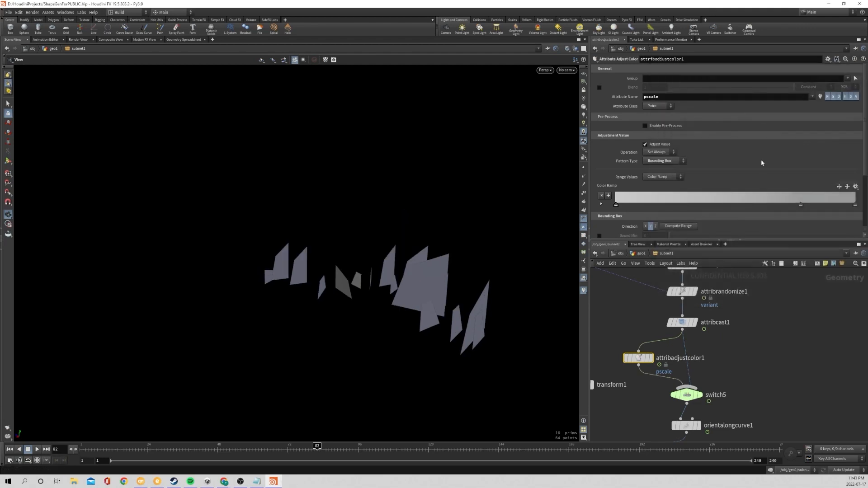
double_click(617, 206)
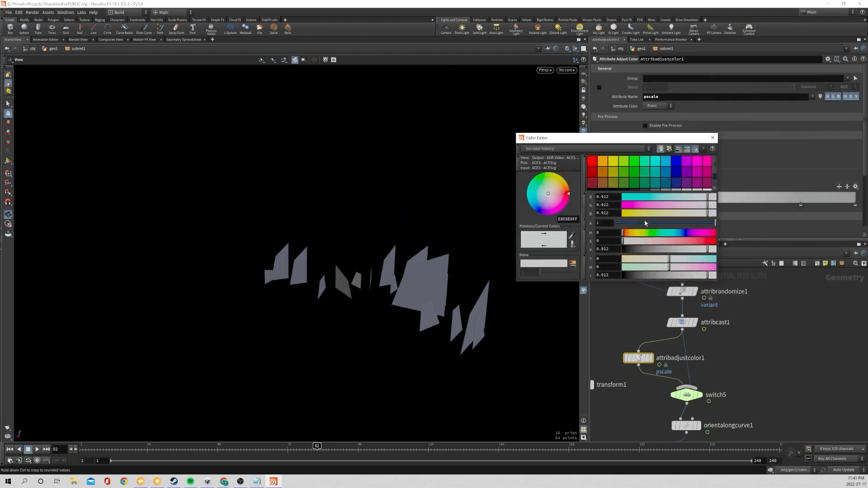
left_click(714, 138)
double_click(617, 205)
left_click(544, 207)
key("ctrl+z")
left_click(713, 138)
Open subnet1's parameters in a floating window and darken the first Pscale Scale Ramp point to a value of 0.175.
right_click(665, 253)
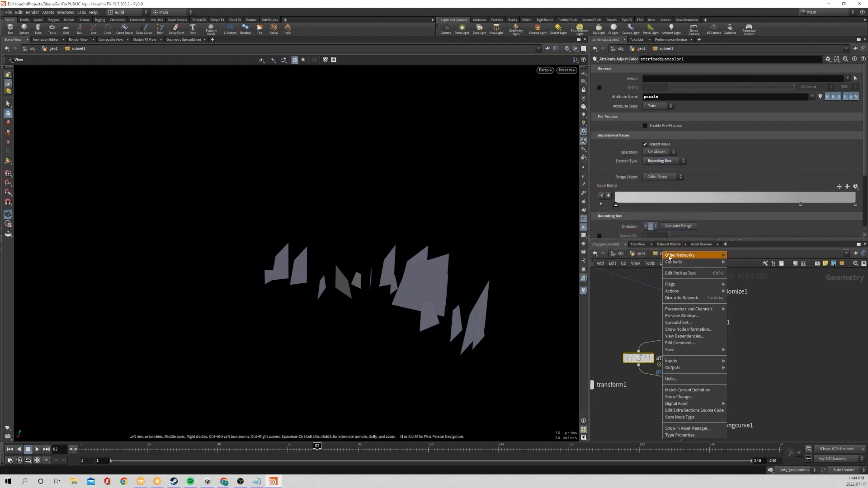
mouse_move(712, 309)
left_click(747, 311)
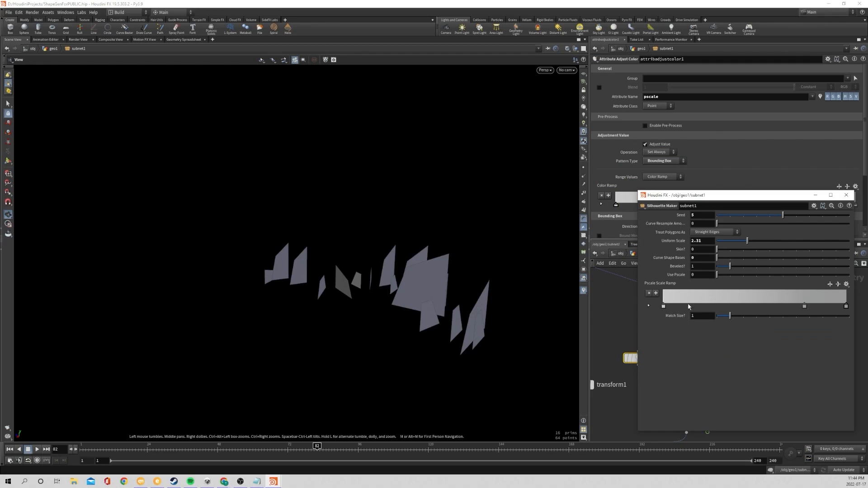
double_click(663, 309)
mouse_move(634, 250)
left_mouse_down()
mouse_move(621, 249)
mouse_move(684, 251)
mouse_move(622, 251)
mouse_move(640, 251)
left_mouse_up()
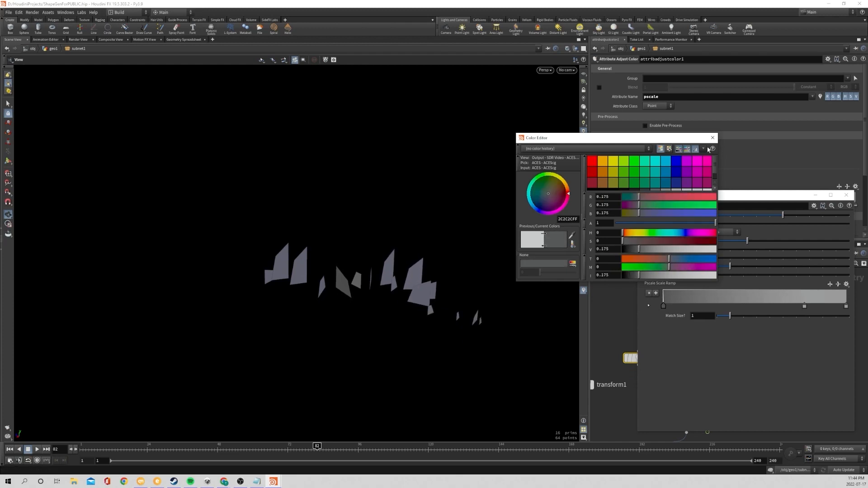
left_click(713, 138)
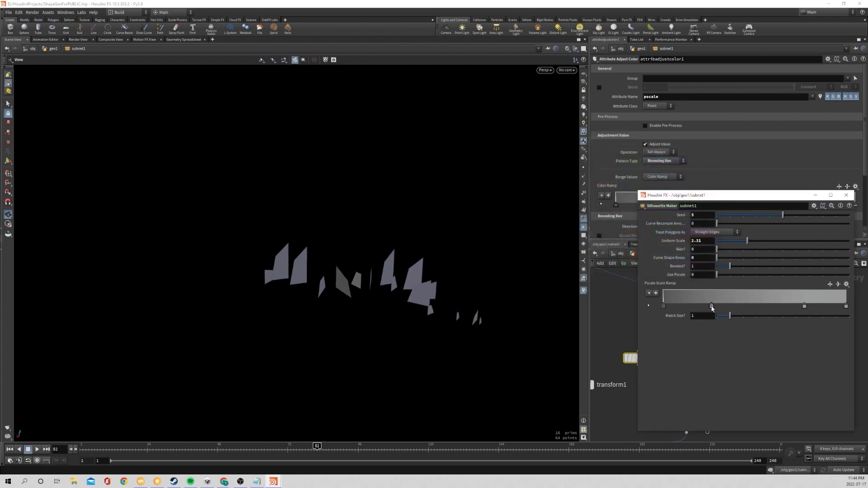
Add a Pscale Scale Ramp point about a quarter along, set its value to 0.832 and close the parameter window.
double_click(712, 306)
left_click_drag(649, 249, 701, 249)
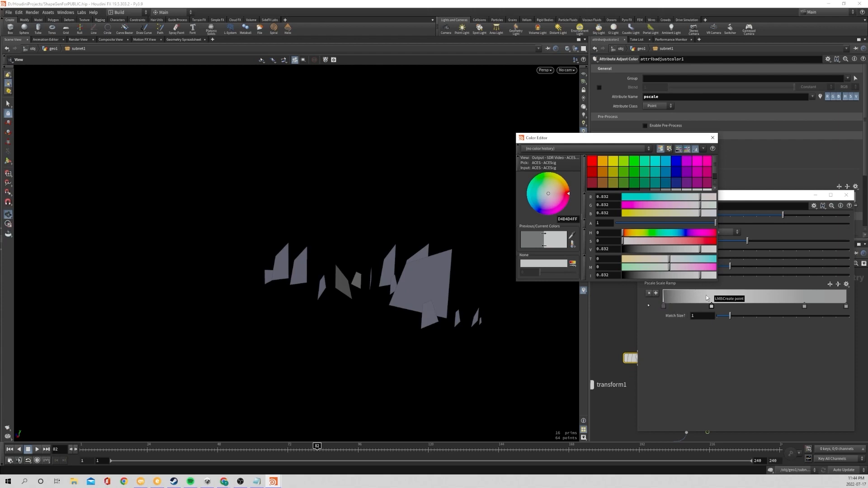
left_click_drag(367, 312, 438, 281)
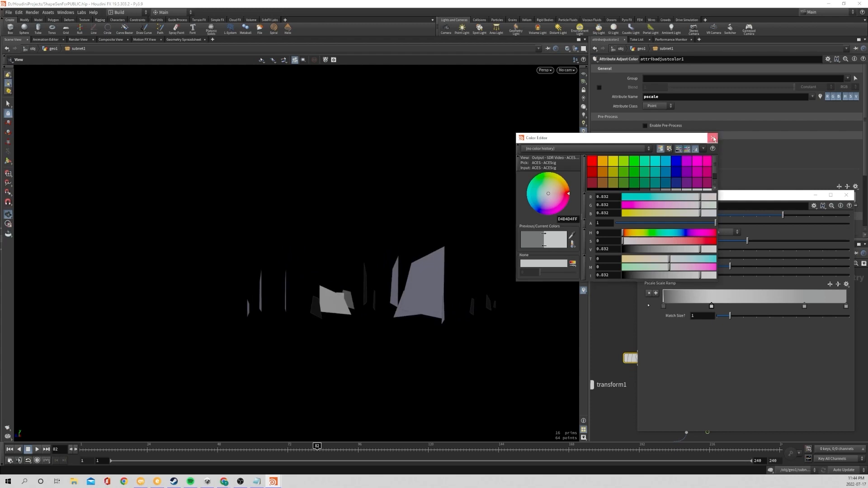
left_click(714, 138)
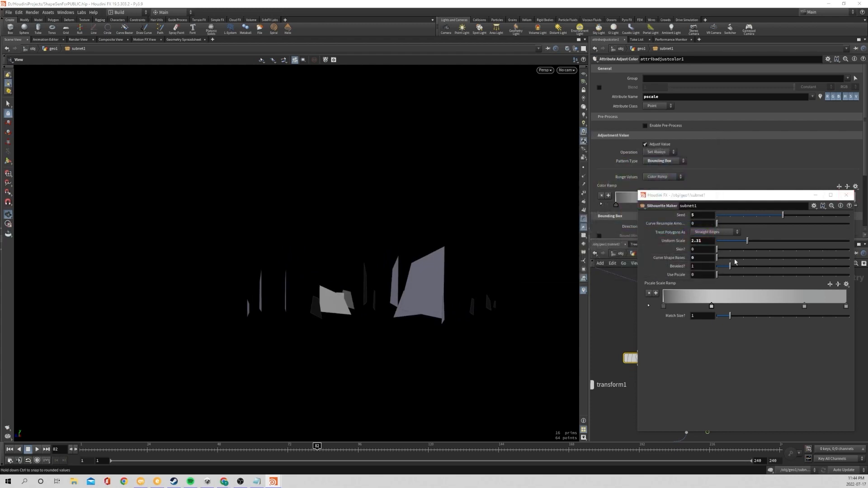
left_click(847, 194)
Display switch6 near the end of the network and examine the skinned silhouette mesh.
scroll(660, 345, "down", 3)
middle_click_drag(665, 395, 672, 303)
key("r")
left_click(631, 295)
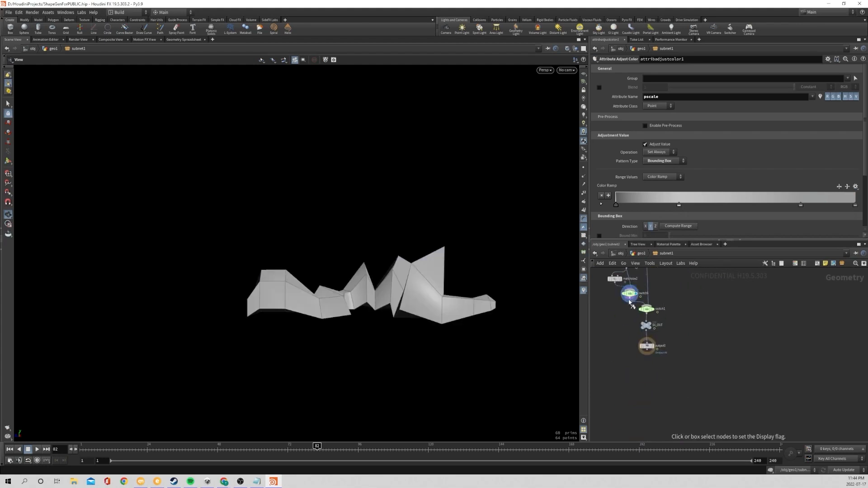
left_click_drag(379, 297, 342, 299)
middle_click_drag(651, 293, 653, 332)
scroll(645, 315, "up", 3)
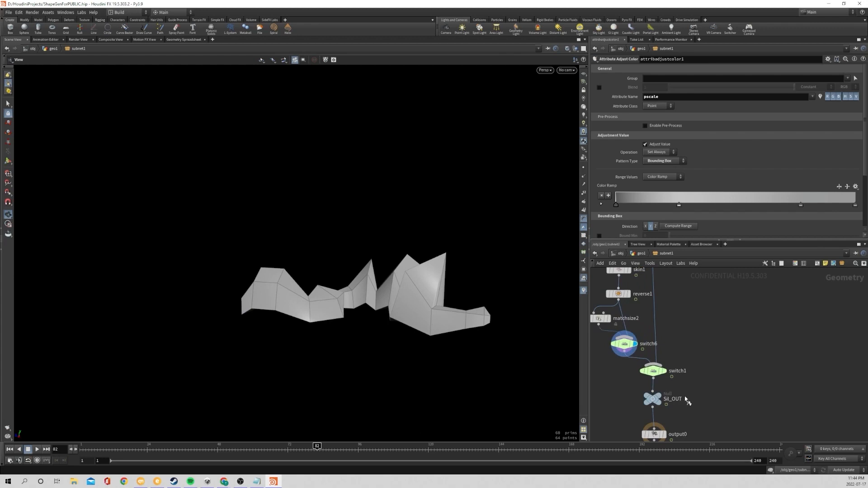
Return to the geo1 network and move the timeline to frame 56 to examine another silhouette variation.
key("u")
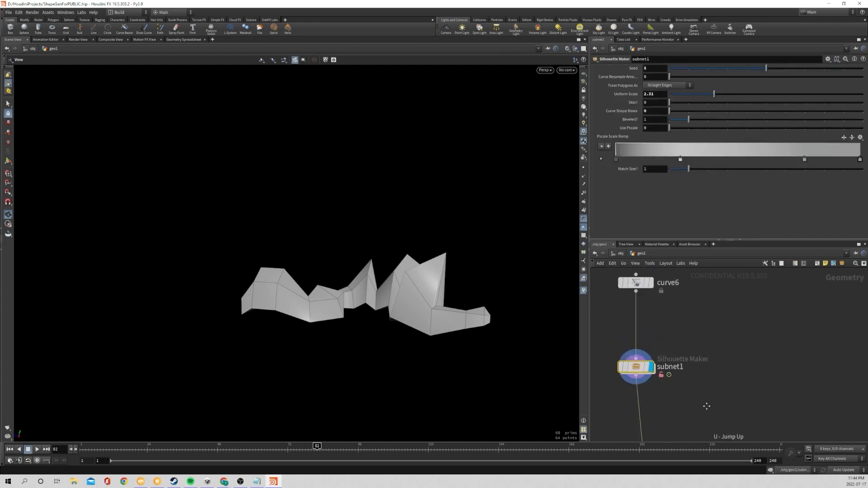
middle_click_drag(711, 377, 708, 308)
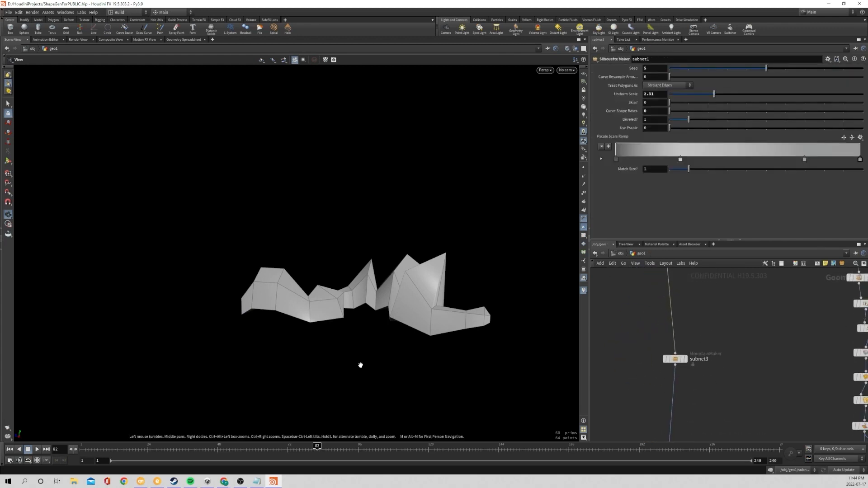
left_click_drag(308, 448, 240, 448)
scroll(393, 300, "up", 2)
left_click_drag(364, 297, 456, 315, "alt")
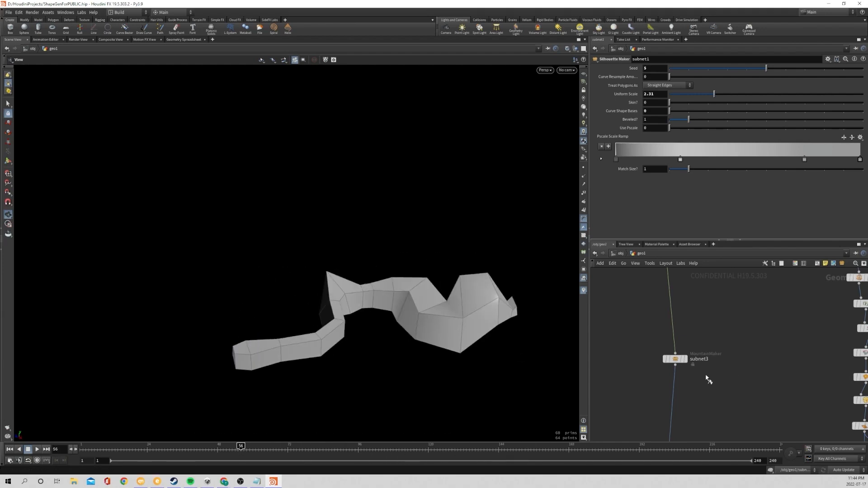
key("f")
left_click_drag(423, 269, 422, 249)
Enter the MountainMaker node subnet3 and allow editing of its contents.
double_click(675, 361)
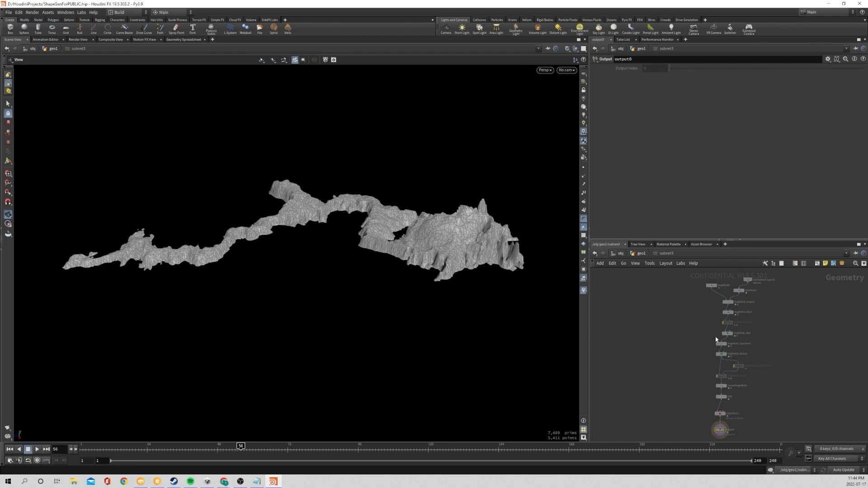
right_click(669, 255)
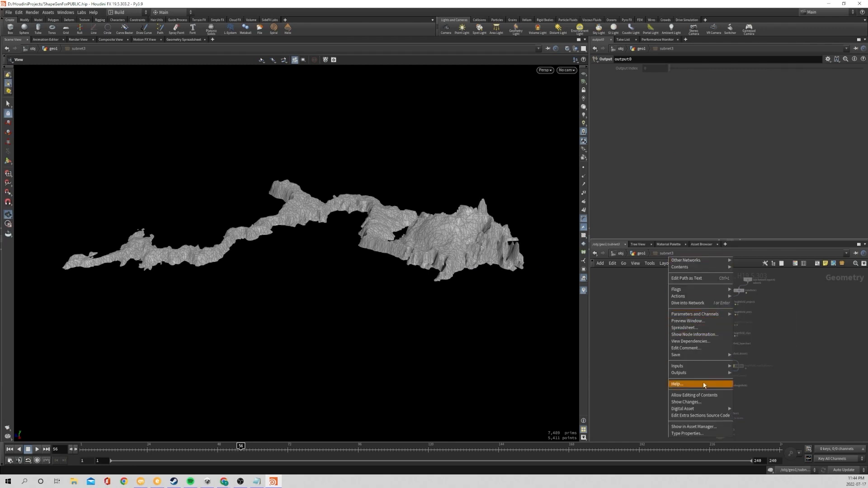
left_click(705, 396)
scroll(741, 338, "up", 5)
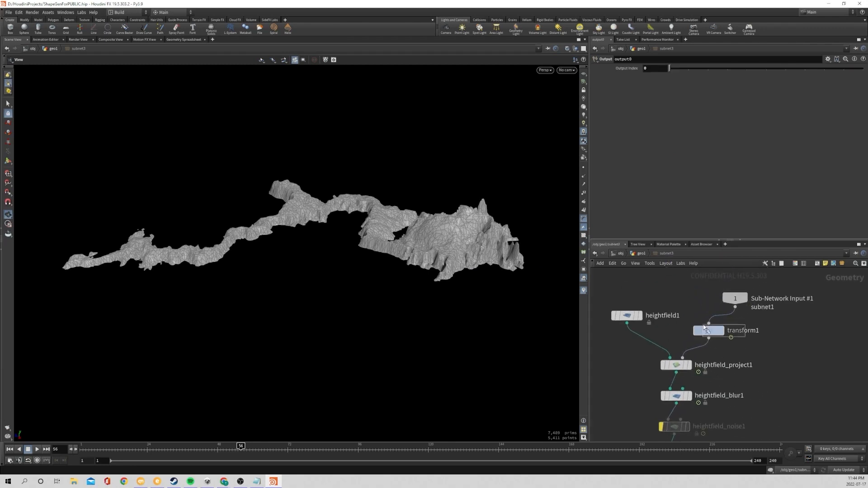
Display transform1, heightfield_project1 and heightfield_blur1 in turn and examine how the silhouette is projected and smoothed on the terrain.
left_click(705, 333)
key("r")
left_click(684, 367)
left_click_drag(385, 214, 469, 275)
middle_click_drag(719, 398, 722, 336)
key("r")
left_click_drag(715, 351, 642, 324)
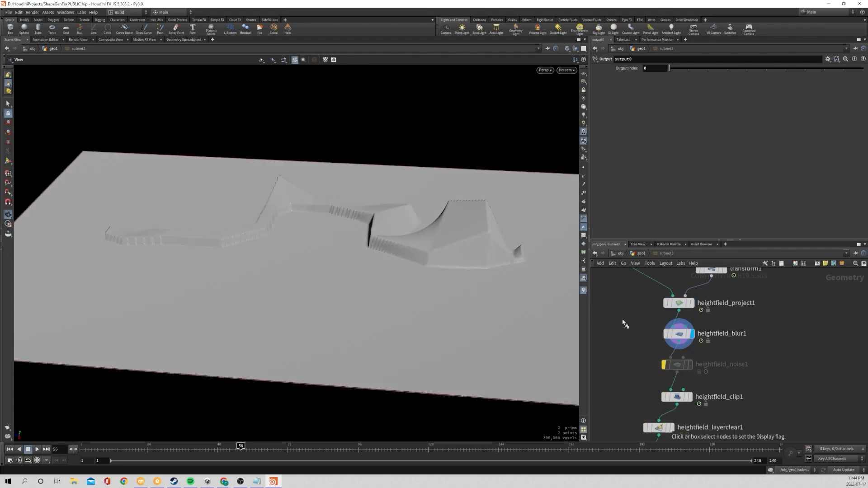
right_click_drag(435, 242, 624, 226)
Display heightfield_distort1 and examine the distorted terrain from a wider view.
middle_click_drag(767, 422, 755, 314)
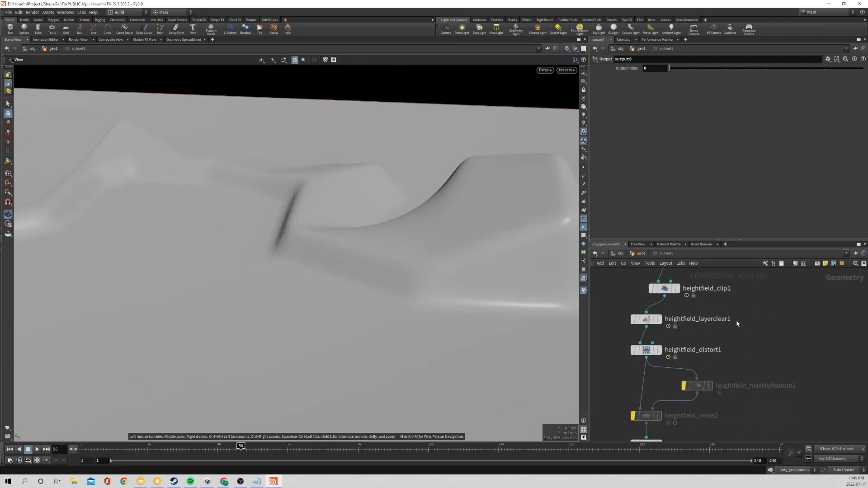
key("r")
left_click_drag(685, 359, 607, 346)
right_click_drag(326, 263, 135, 290)
left_click_drag(235, 251, 272, 236)
middle_click_drag(724, 407, 723, 345)
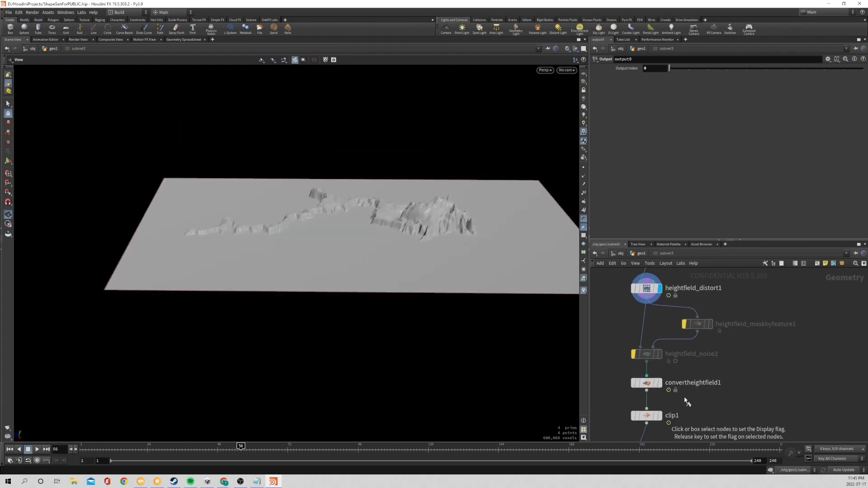
Compare the terrain at heightfield_layerclear1, convertheightfield1 and clip1 by displaying each node.
left_click(659, 383)
middle_click_drag(630, 371, 650, 435)
left_click(680, 321)
middle_click_drag(705, 407, 697, 311)
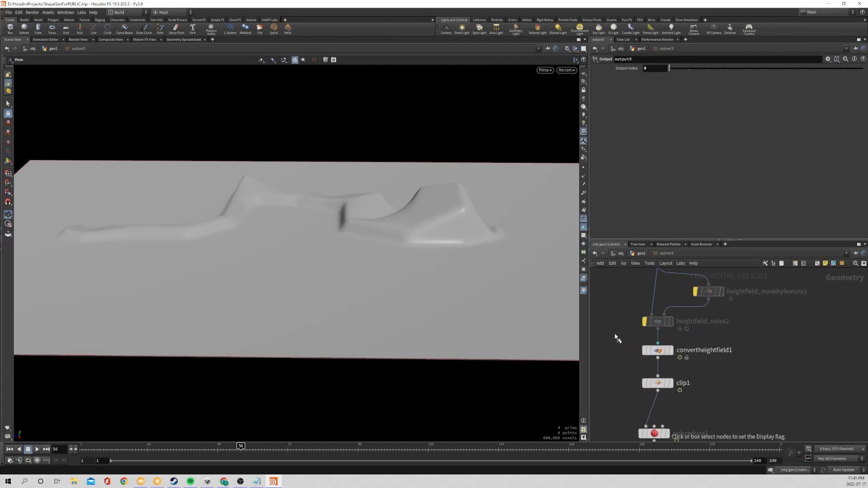
left_click(671, 350)
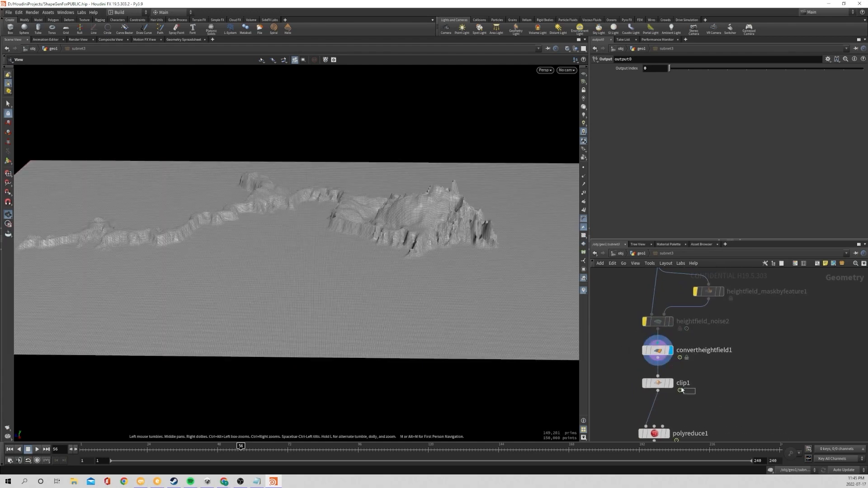
left_click(671, 383)
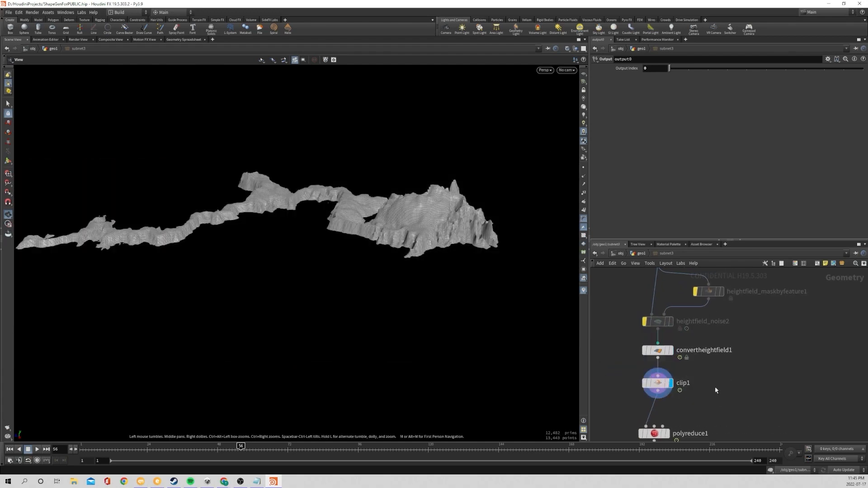
Display polyreduce1 and output0, and scrub the timeline to frame 169 to examine the resulting mountain mesh.
middle_click_drag(714, 386, 708, 296)
left_click(661, 344)
left_click(661, 392)
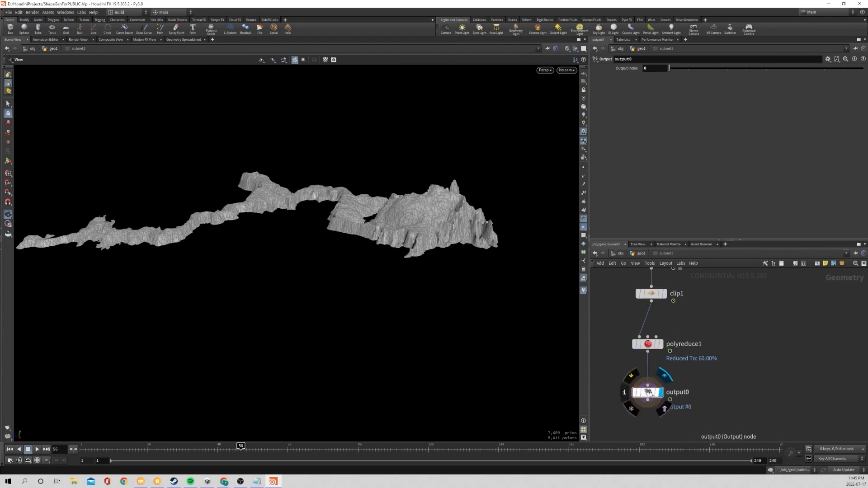
left_click_drag(338, 449, 409, 454)
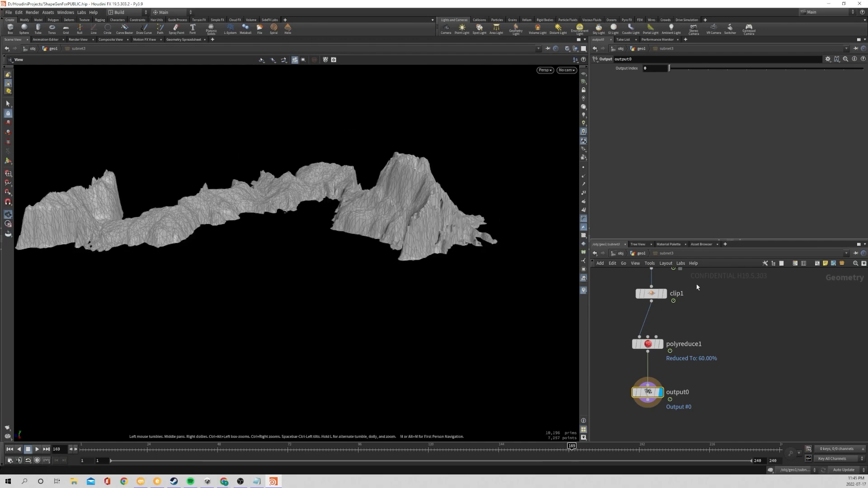
Return to the geo1 network and display the null node directly below merge2.
left_click(640, 254)
scroll(699, 364, "down", 2)
middle_click_drag(699, 371, 668, 291)
scroll(669, 291, "down", 4)
scroll(661, 368, "up", 5)
middle_click_drag(662, 360, 647, 293)
middle_click_drag(655, 400, 661, 327)
left_click(640, 340)
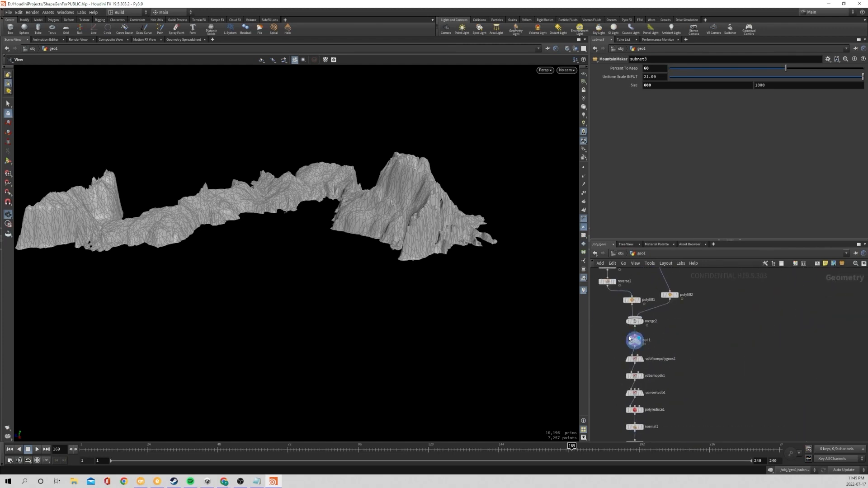
View the merged terrain from the side and scrub the timeline to frame 206 to compare its variations.
left_click_drag(354, 245, 240, 245)
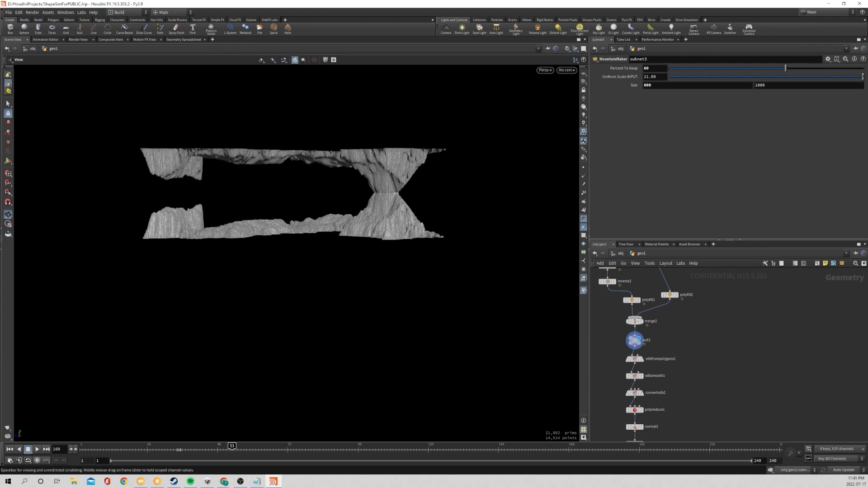
left_click_drag(180, 450, 142, 455)
left_click_drag(567, 453, 678, 455)
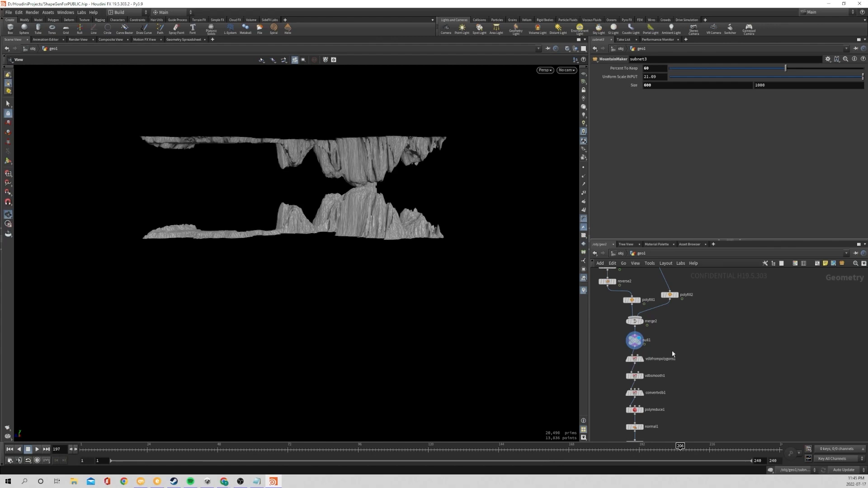
Display polyreduce1 below the VDB conversion nodes and examine the reduced cave mesh.
middle_click_drag(673, 398, 675, 329)
scroll(654, 284, "up", 5)
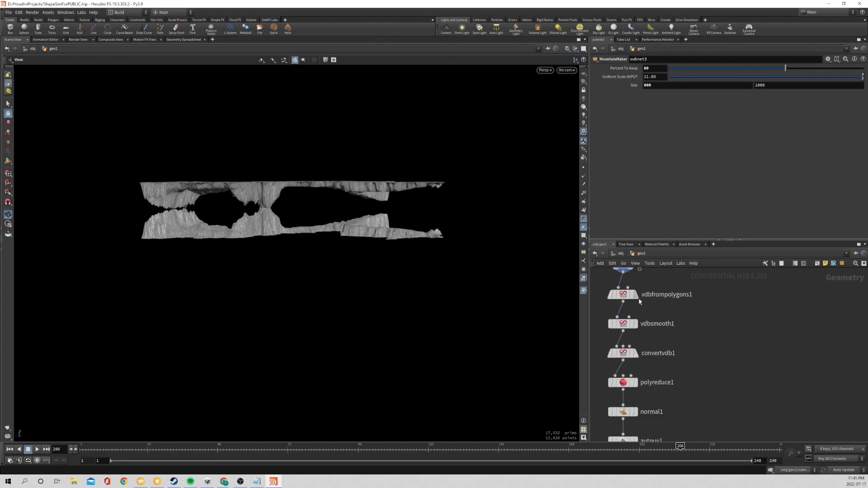
middle_click_drag(665, 373, 675, 324)
left_click(645, 335)
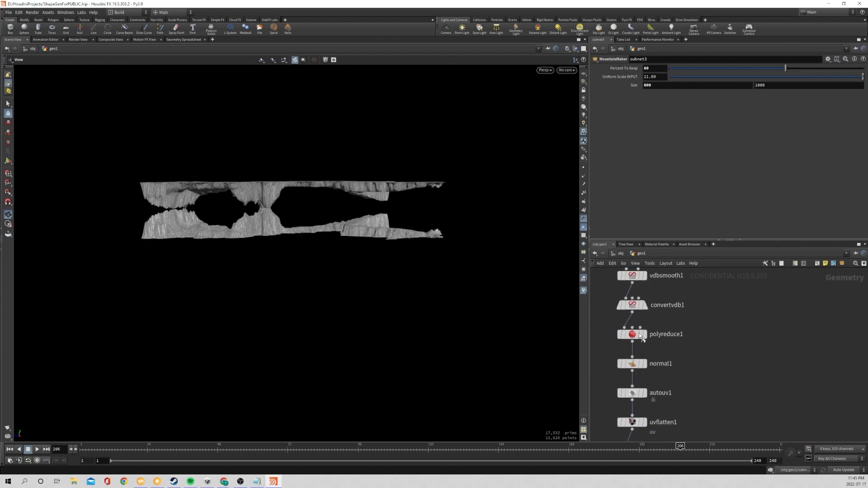
right_click_drag(232, 194, 338, 194)
left_click_drag(337, 194, 354, 210)
scroll(352, 205, "down", 2)
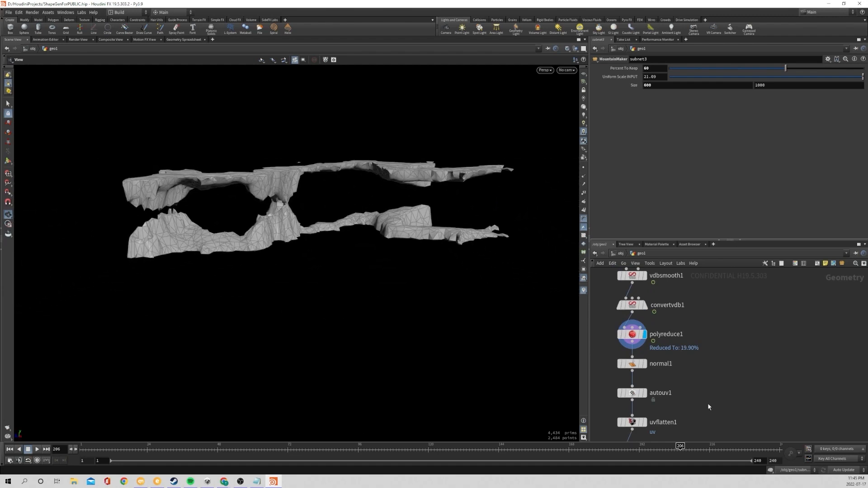
Display uvflatten1 and uvlayout1 at the end of the chain and examine the final mesh from several angles.
middle_click_drag(716, 408, 713, 353)
key("r")
left_click(628, 366)
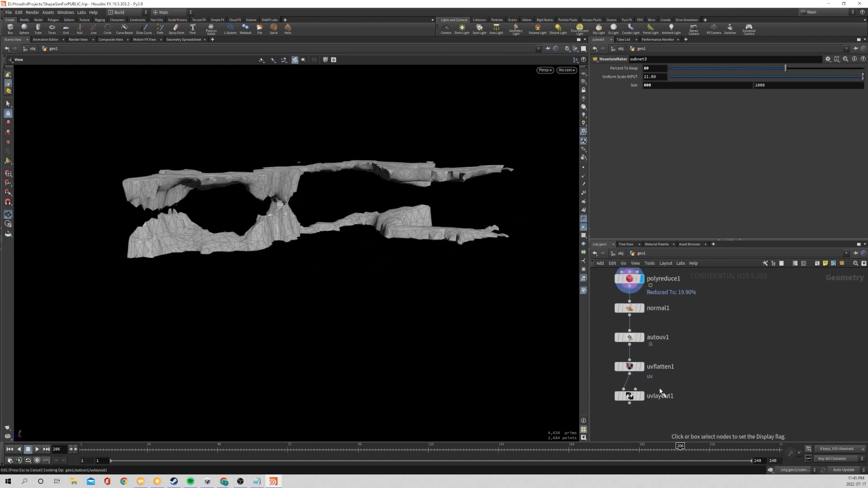
key("r")
left_click(629, 396)
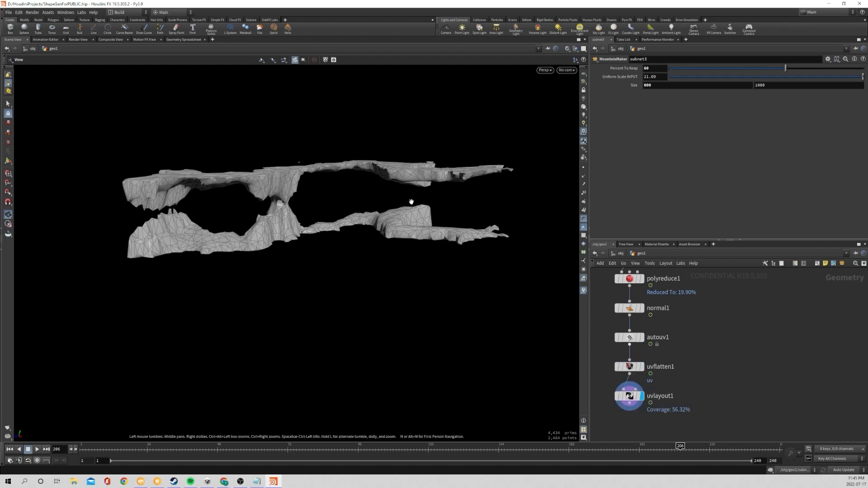
right_click_drag(410, 201, 221, 256)
left_click_drag(321, 251, 319, 215)
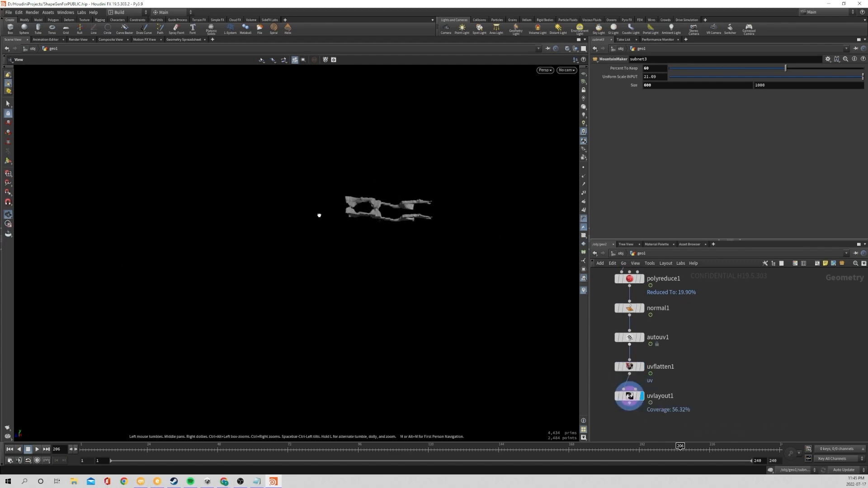
scroll(407, 201, "up", 5)
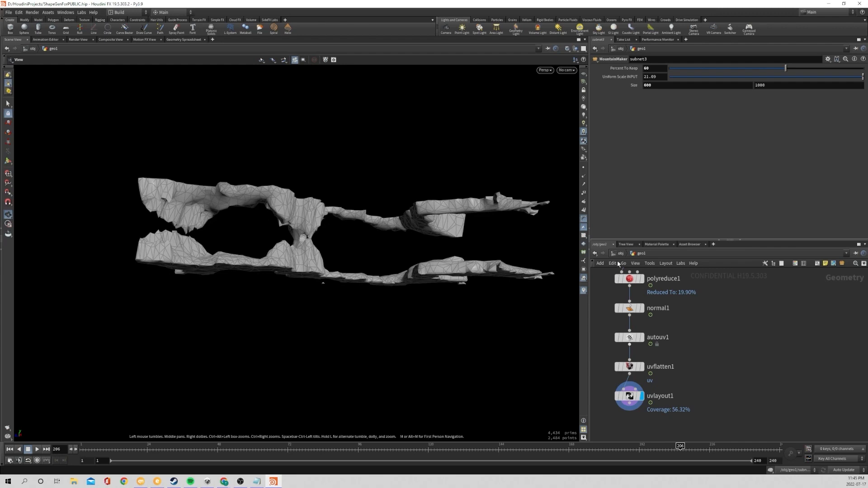
Display subnet2, the Silhouette Maker below line1, frame its shape and examine it from another angle.
scroll(666, 391, "down", 8)
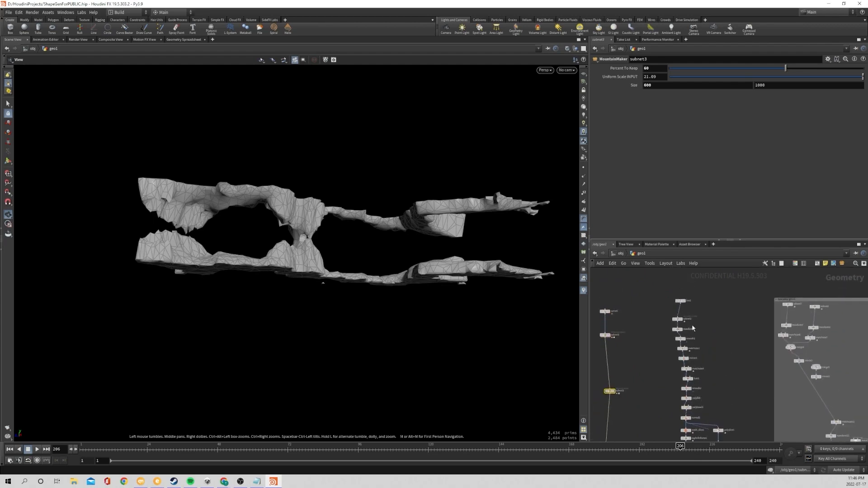
scroll(693, 328, "up", 6)
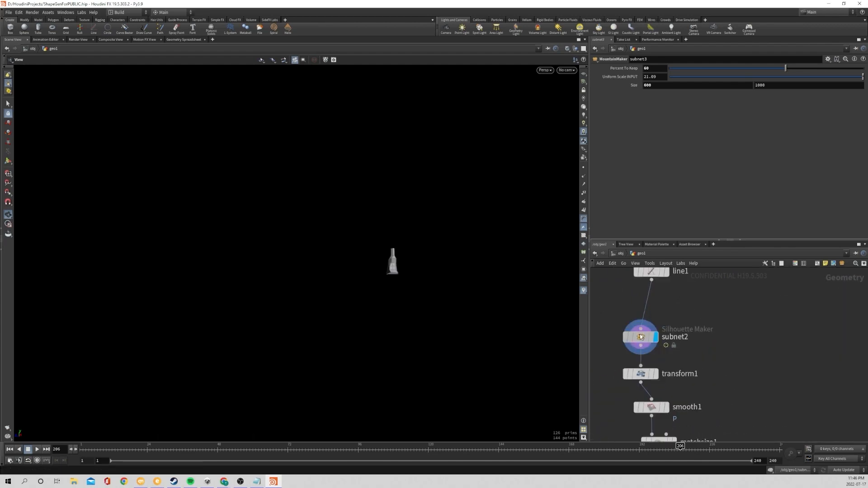
left_click(640, 337)
key("f")
left_click_drag(421, 280, 108, 341)
left_click_drag(387, 336, 318, 324)
Display transform1 and mirror1 in turn, frame the mirrored shape and scrub the timeline to frame 140.
middle_click_drag(671, 384, 671, 333)
left_click(656, 323)
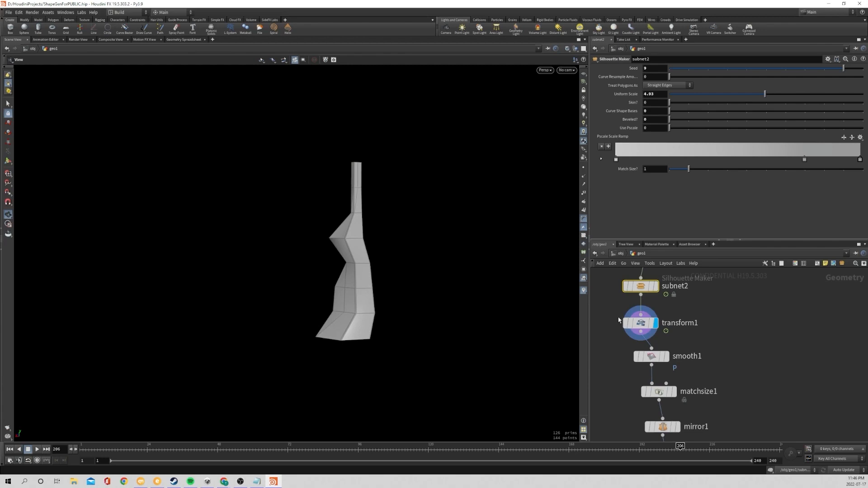
middle_click_drag(738, 399, 714, 308)
scroll(714, 308, "down", 2)
left_click(666, 325)
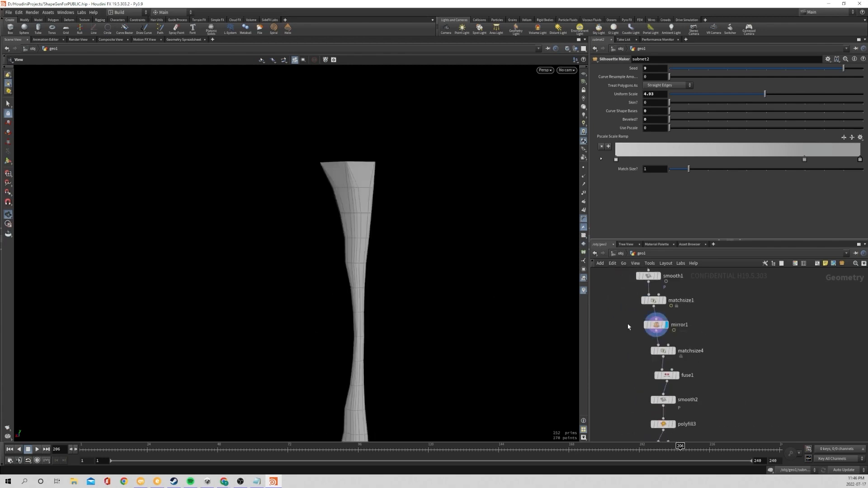
key("f")
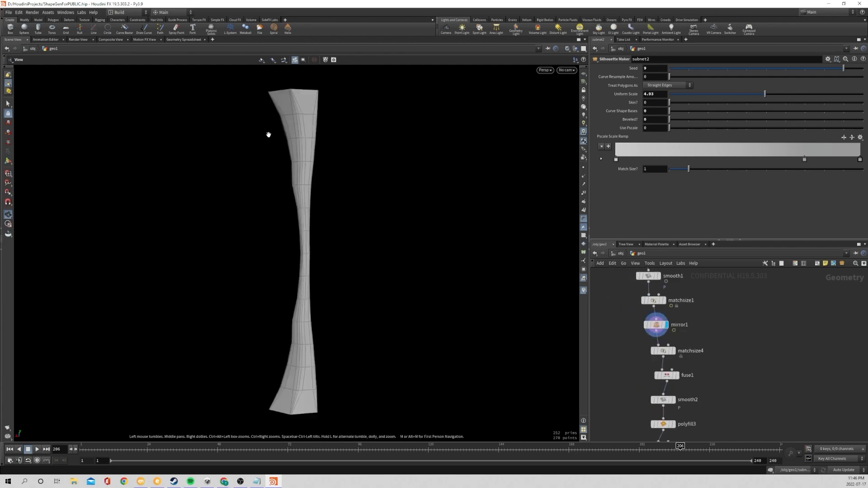
left_click_drag(317, 451, 487, 452)
Display the merge node joining the mesh-slice and sweep branches, and examine the combined column from another angle.
scroll(716, 336, "down", 3)
middle_click_drag(723, 380, 679, 274)
key("r")
key("r")
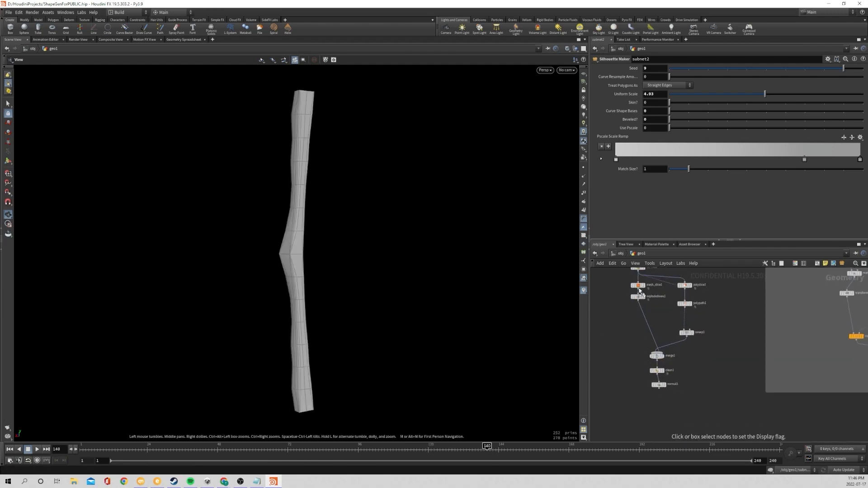
left_click(657, 356)
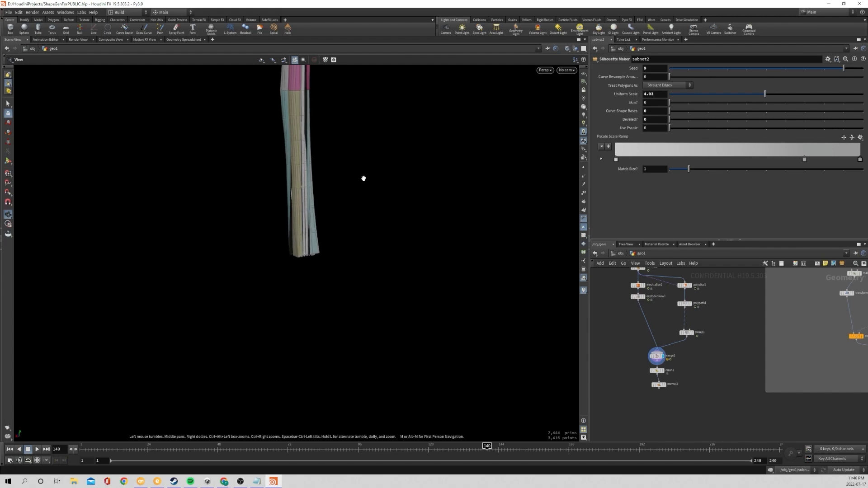
key("f")
left_click_drag(123, 237, 312, 209)
Scrub the timeline through frame 21 to frame 51 to compare variations of the merged column.
left_click_drag(404, 450, 138, 446)
left_click_drag(290, 317, 407, 330)
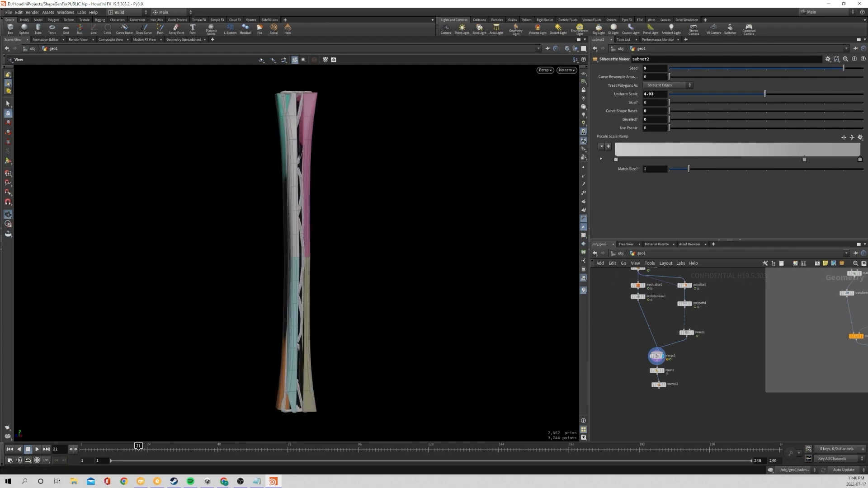
left_click_drag(488, 447, 226, 447)
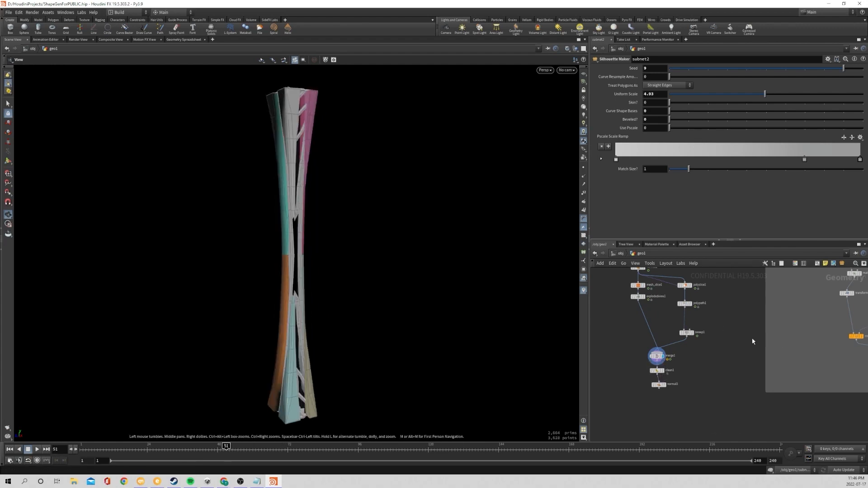
Display subnet7 in the Spaceship gen 01 network box, frame its mesh and examine it from several angles.
scroll(753, 341, "down", 6)
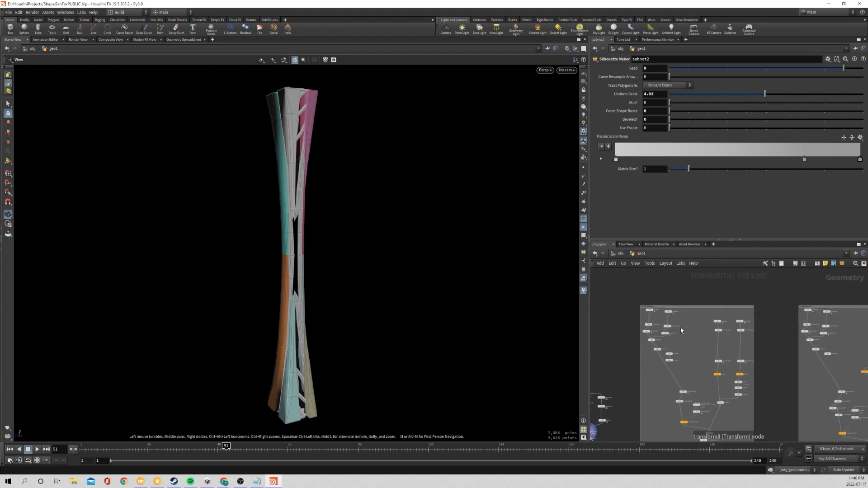
scroll(660, 335, "up", 5)
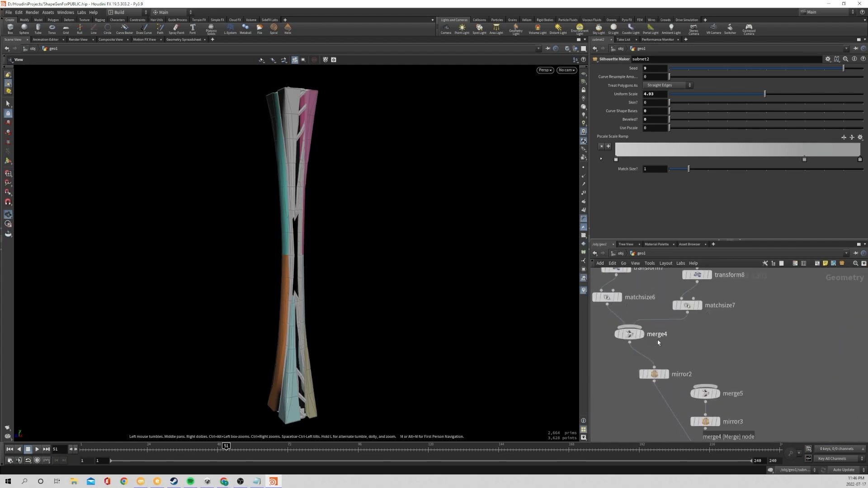
scroll(660, 341, "up", 4)
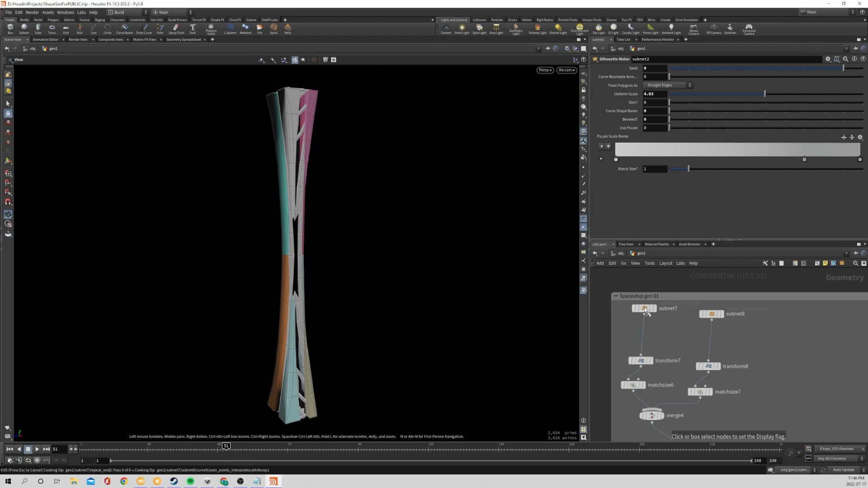
left_click(644, 308)
right_click_drag(350, 257, 98, 299)
key("f")
left_click_drag(307, 251, 334, 304)
right_click_drag(365, 298, 188, 311)
left_click_drag(303, 330, 468, 274)
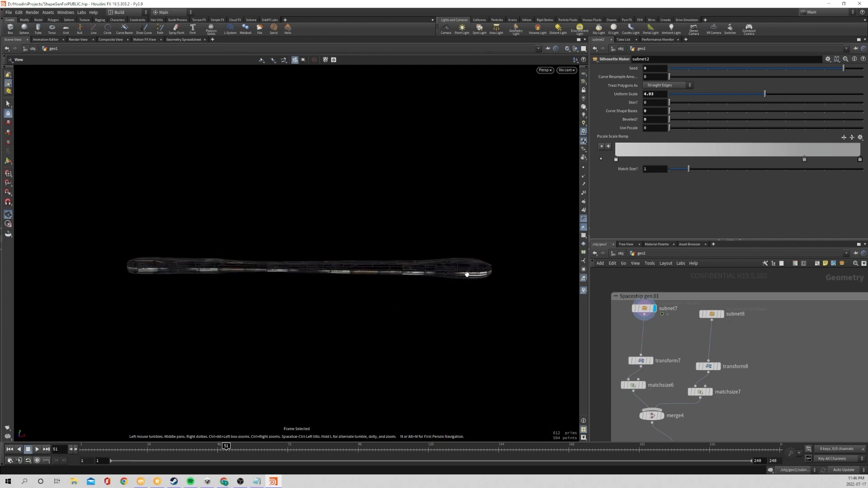
Enter the subnet7 network and allow editing of its contents.
double_click(644, 308)
left_click(683, 263)
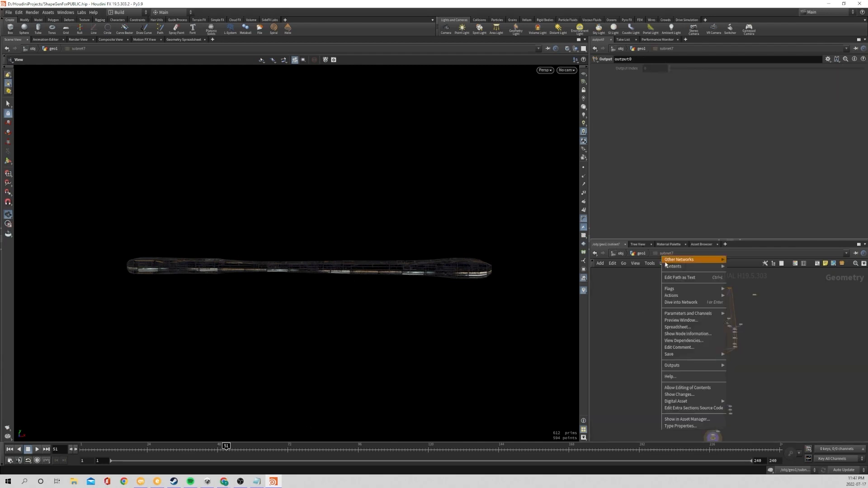
left_click(688, 388)
Display group2 below the subnet4 Silhouette Maker and examine its two curves from several angles.
scroll(715, 285, "up", 6)
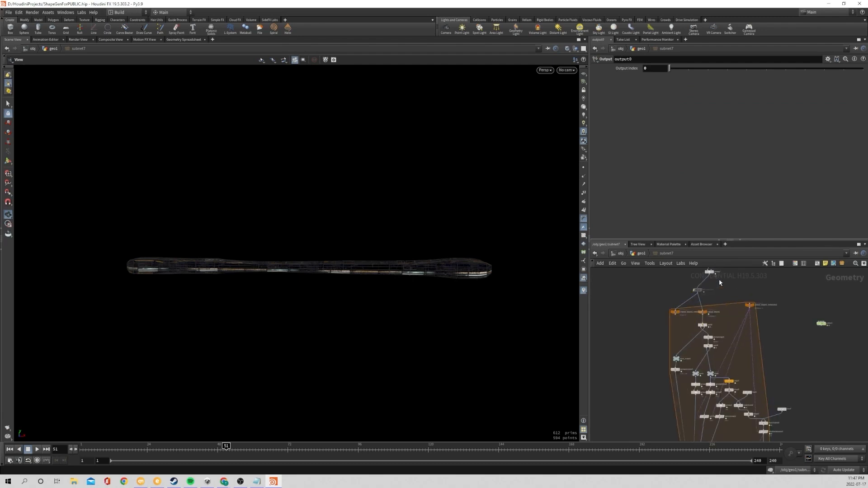
left_click(676, 324)
key("f")
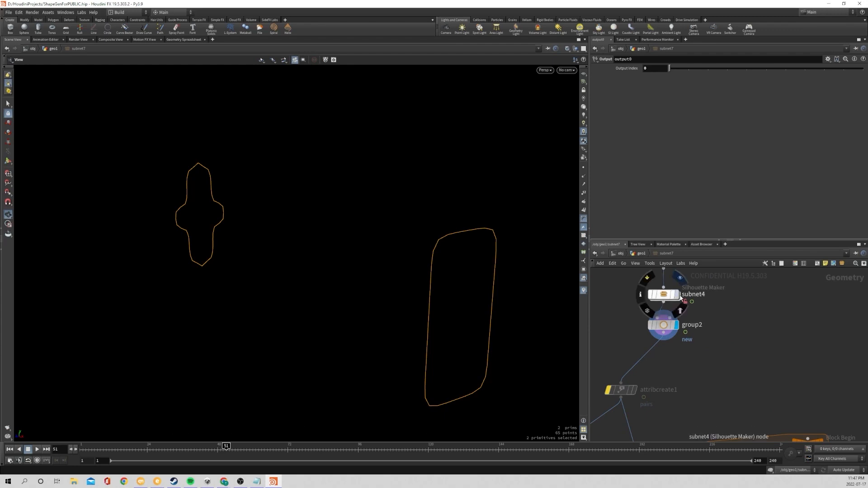
scroll(694, 325, "down", 3)
scroll(397, 271, "down", 4)
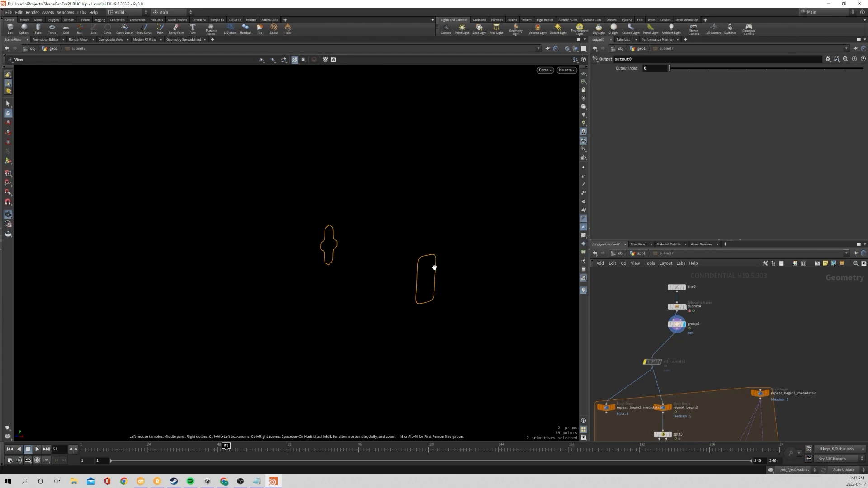
scroll(433, 269, "down", 2)
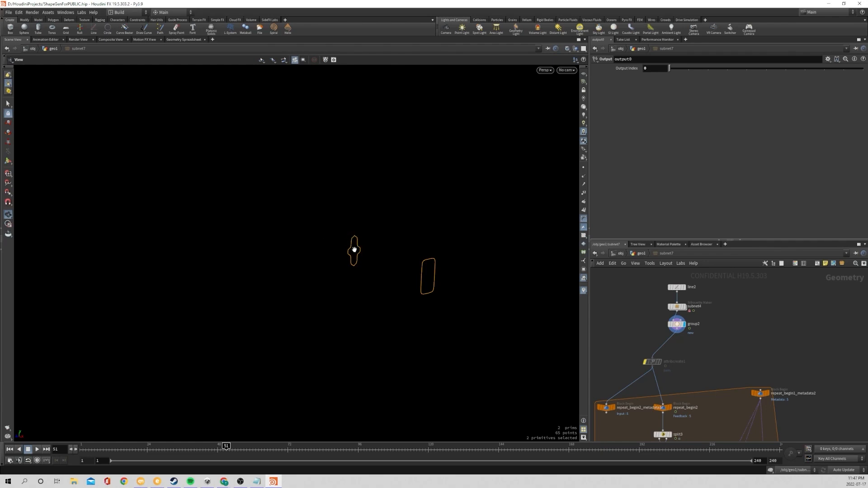
left_click_drag(356, 249, 436, 354)
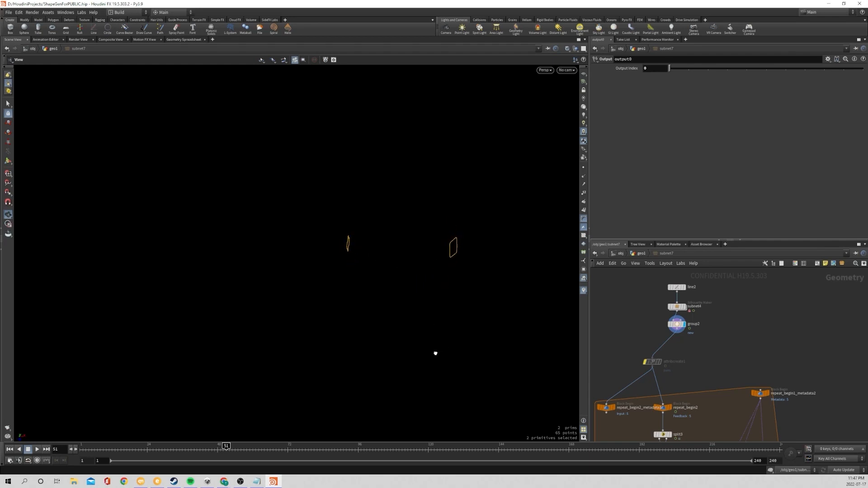
middle_click_drag(327, 228, 309, 248)
left_click_drag(407, 312, 311, 209)
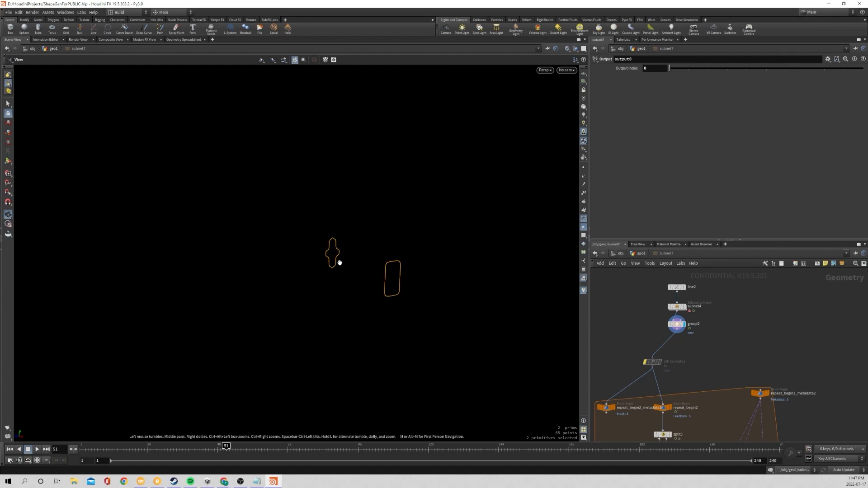
Trace the repeat loop's nodes from the splits and the back and front nulls through the group, blast and matchsize nodes.
middle_click_drag(708, 372, 707, 297)
scroll(707, 297, "down", 4)
middle_click_drag(719, 380, 706, 304)
middle_click_drag(713, 435, 677, 404)
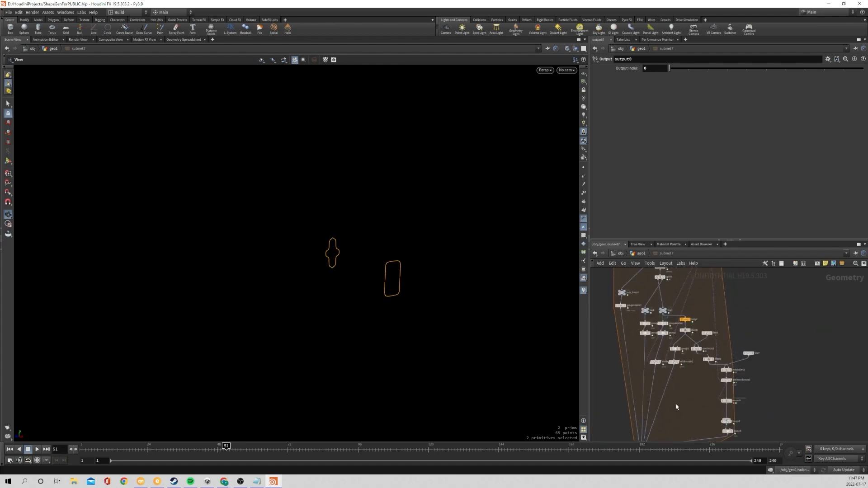
scroll(677, 299, "up", 6)
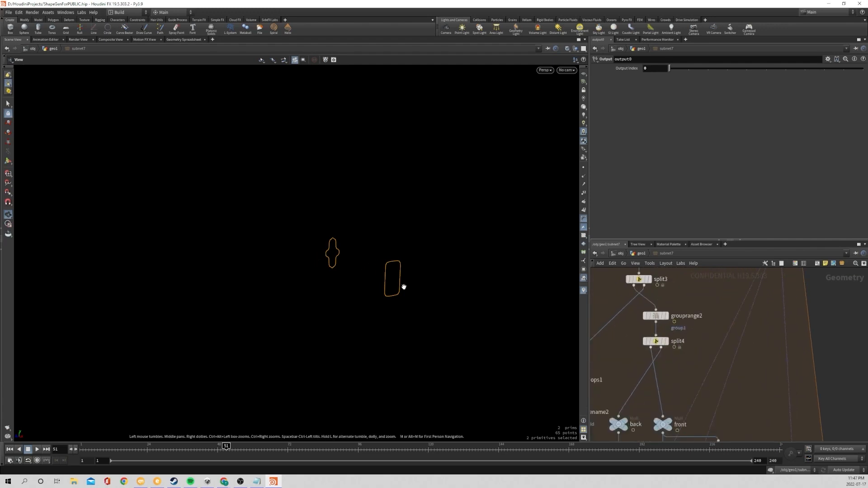
left_click_drag(329, 265, 378, 269)
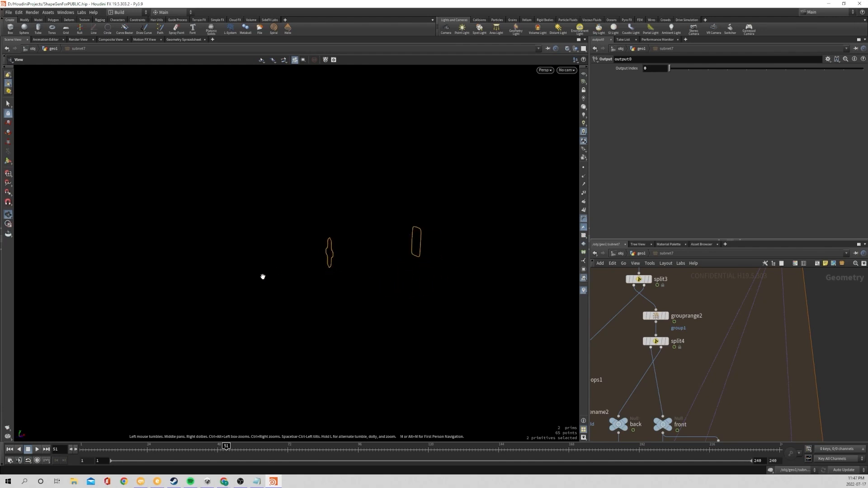
middle_click_drag(708, 392, 690, 304)
middle_click_drag(731, 349, 732, 294)
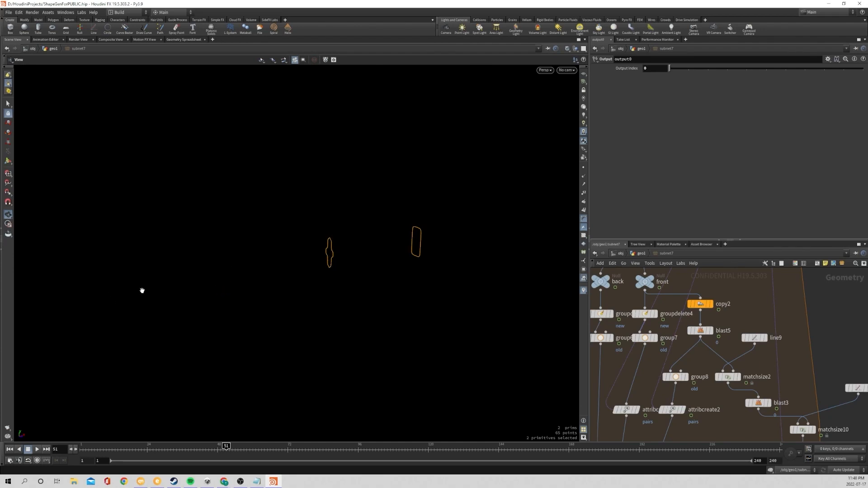
middle_click_drag(745, 423, 690, 328)
scroll(775, 390, "up", 1)
middle_click_drag(775, 390, 742, 305)
scroll(749, 335, "up", 3)
scroll(720, 353, "down", 4)
Display repeat_end2 at the end of the loop and view the whole row of generated curves.
middle_click_drag(772, 440, 852, 326)
left_click(647, 370)
key("space+g")
left_click_drag(488, 282, 387, 273)
right_click_drag(388, 273, 494, 288)
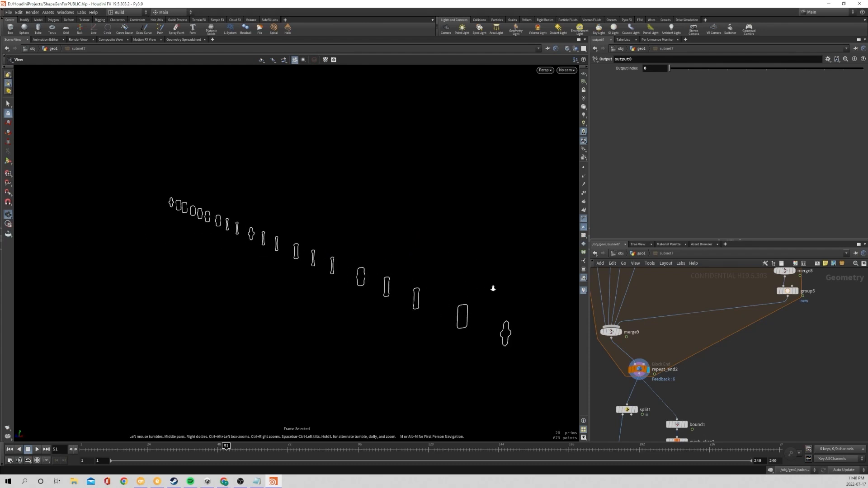
Set repeat_end2's iterations to 1 and examine the resulting curves.
left_click(638, 369)
left_click_drag(716, 92, 669, 93)
key("f")
scroll(385, 235, "down", 5)
left_click(691, 86)
scroll(362, 290, "up", 3)
middle_click_drag(403, 289, 292, 269)
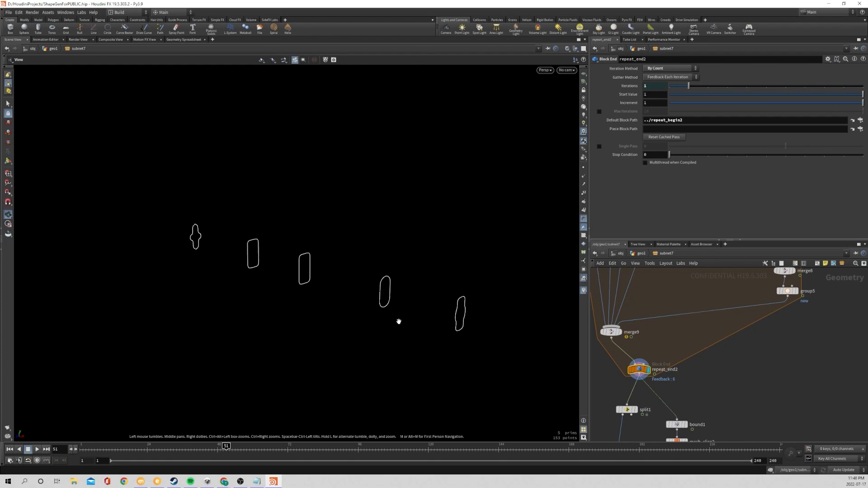
Set repeat_end2's iterations to 3 and examine the extended row of curves.
left_click_drag(688, 86, 727, 85)
scroll(455, 307, "down", 3)
middle_click_drag(456, 307, 379, 277)
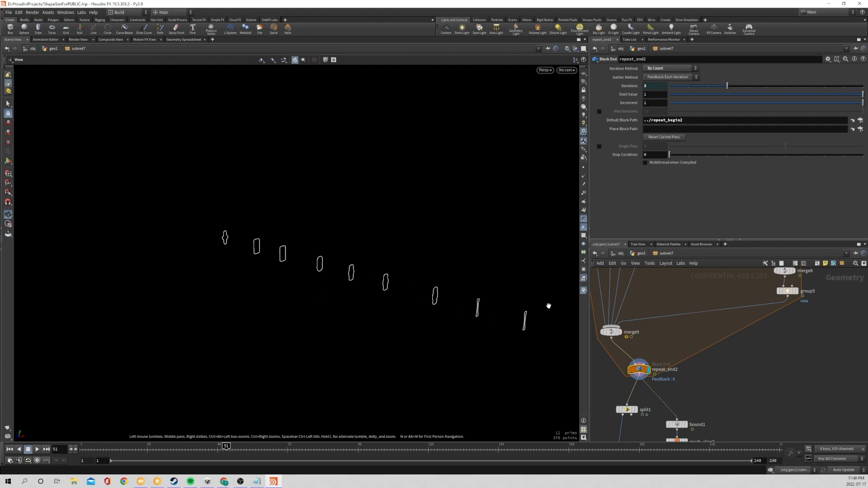
Raise repeat_end2's iterations to 9, inspect the longer row of curves and reduce the count slightly.
left_click_drag(727, 86, 844, 86)
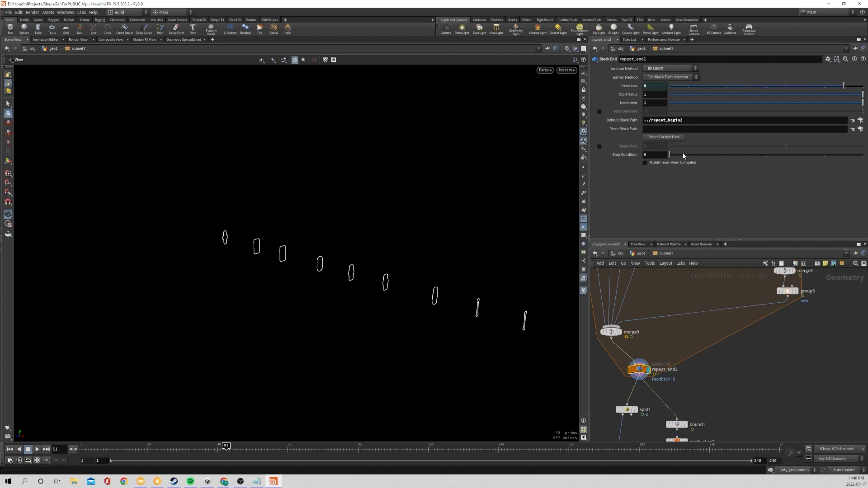
right_click_drag(461, 210, 245, 271)
middle_click_drag(245, 271, 180, 282)
left_click_drag(316, 302, 376, 306)
right_click_drag(376, 306, 507, 260)
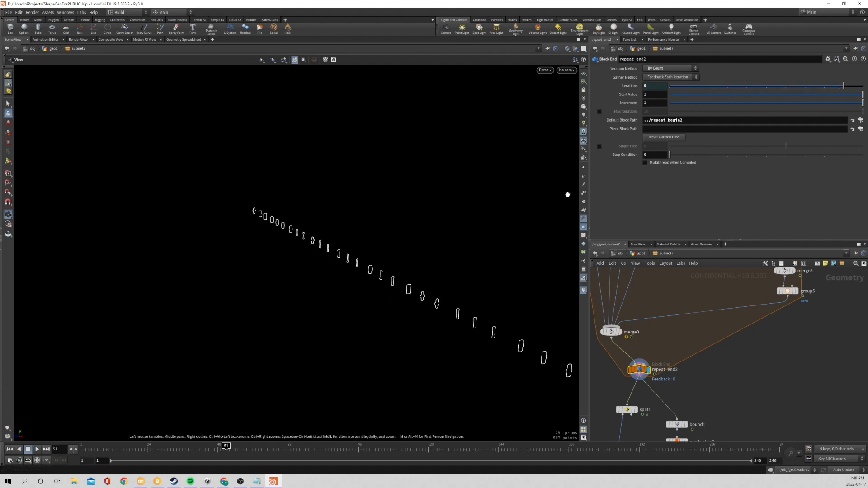
left_click_drag(830, 88, 823, 85)
Display attribtransfer1 below the null and examine the remaining curve pairs from another angle.
middle_click_drag(711, 395, 682, 288)
scroll(682, 290, "down", 1)
middle_click_drag(624, 386, 653, 348)
key("r")
left_click(642, 334)
left_click_drag(351, 265, 252, 331)
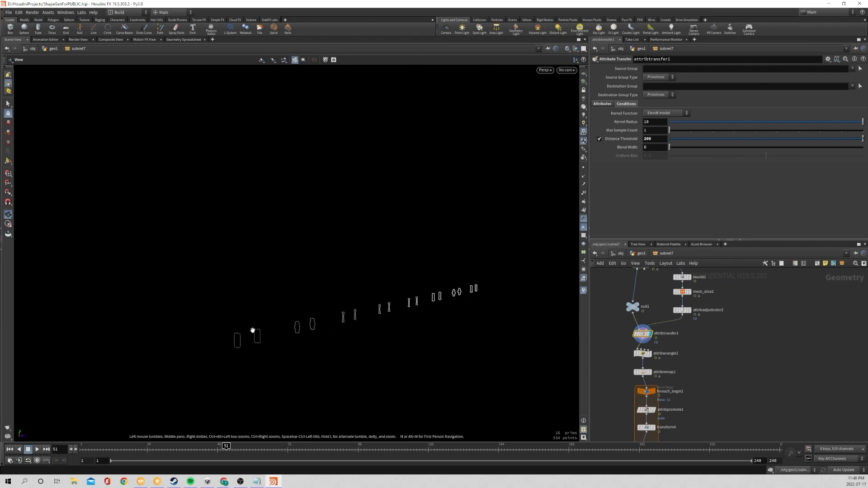
Display attribremap1 and matchsize7 in turn, and frame the scaled curve pairs for examination.
left_click(643, 372)
middle_click_drag(688, 383, 682, 299)
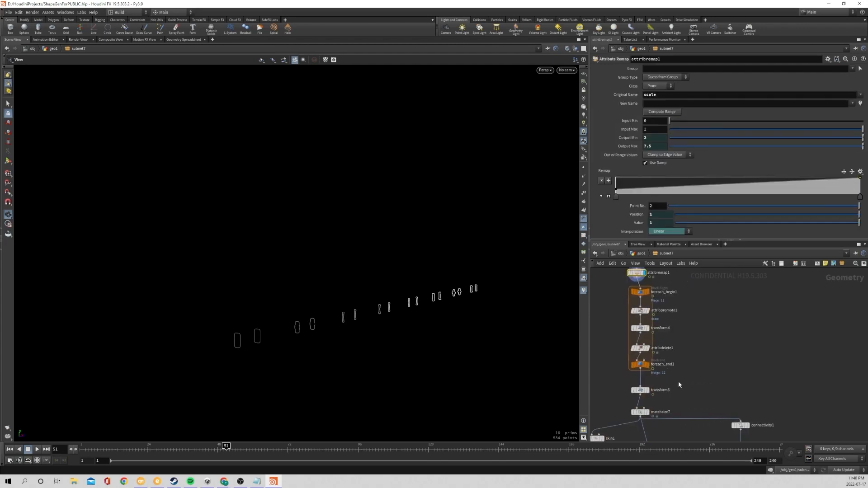
middle_click_drag(678, 385, 694, 275)
left_click(662, 302)
left_click_drag(341, 304, 462, 287)
key("f")
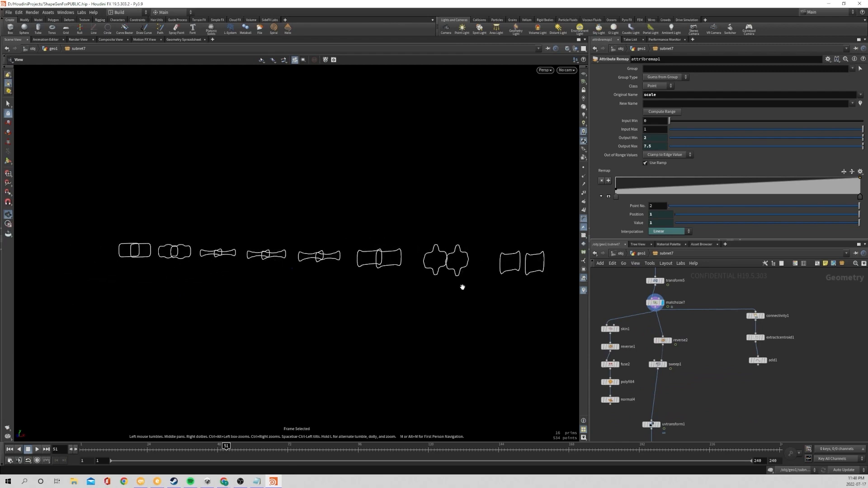
Display uvtransform1 below sweep1 and examine the swept hull mesh and the nodes leading to it.
middle_click_drag(692, 405, 692, 337)
scroll(696, 379, "down", 3)
middle_click_drag(696, 380, 690, 358)
scroll(669, 355, "up", 4)
key("r")
left_click(667, 327)
scroll(668, 330, "down", 3)
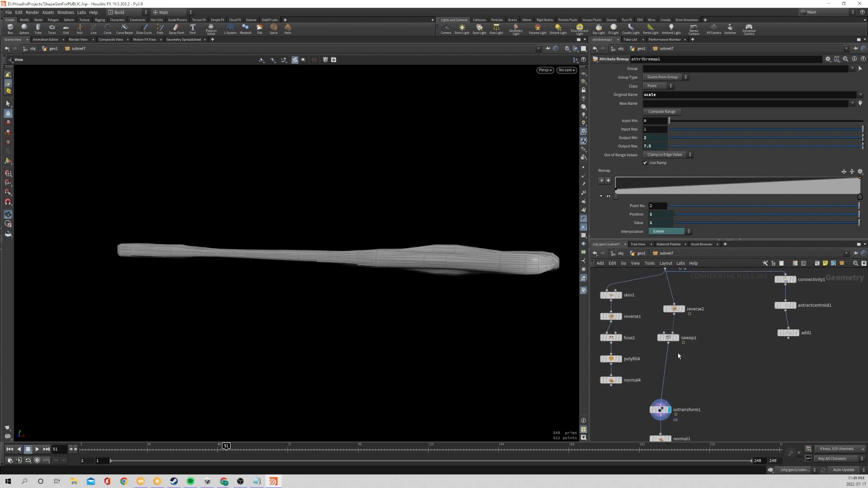
Display reverse2 above sweep1 and inspect the curves that feed the sweep.
scroll(699, 322, "up", 4)
left_click(658, 302)
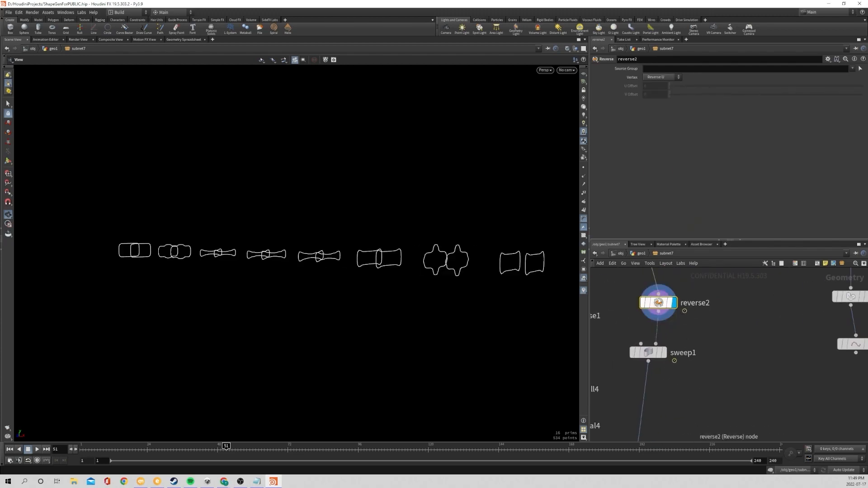
middle_click_drag(659, 302, 659, 405)
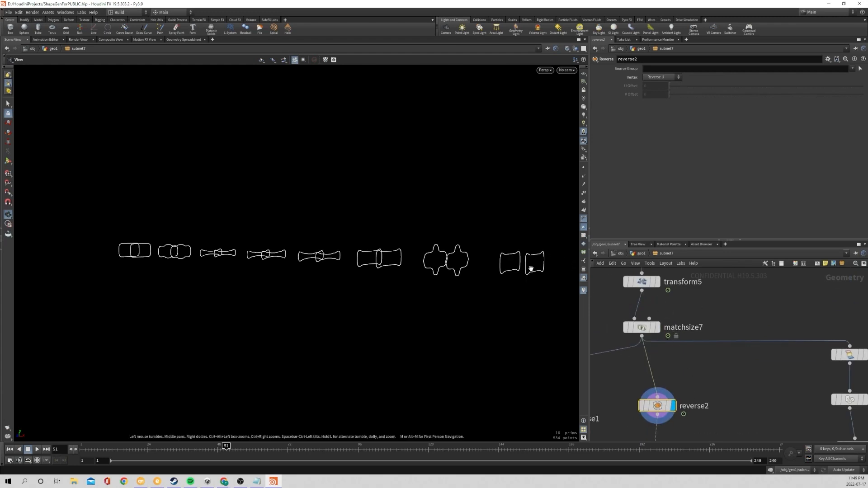
Display sweep1 below reverse2, examine the swept hull mesh from above and select the node to show its settings.
scroll(698, 325, "down", 3)
left_click(673, 349)
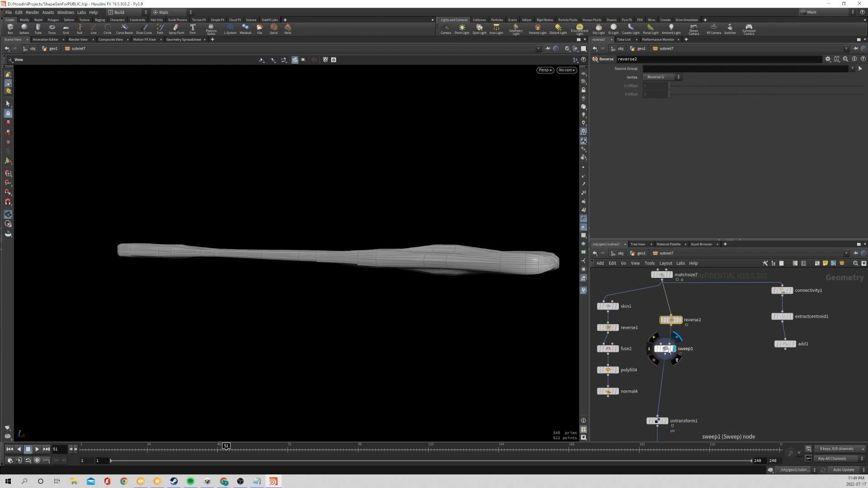
scroll(669, 351, "up", 5)
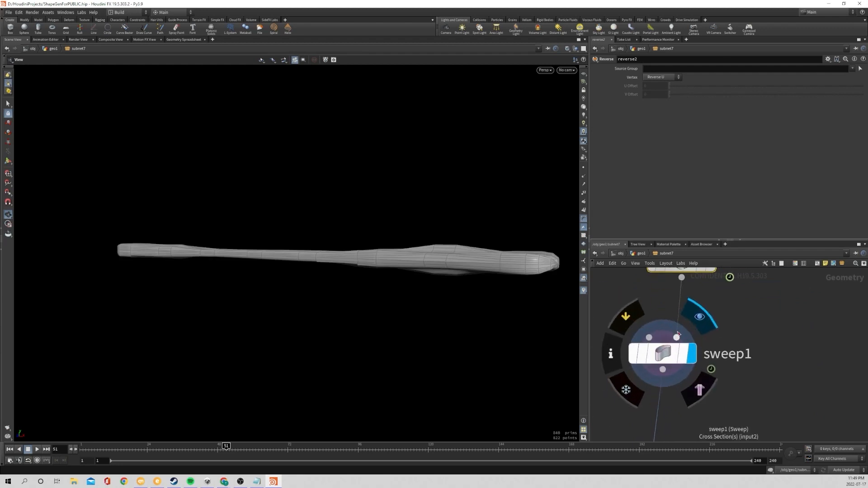
left_click_drag(401, 242, 409, 283)
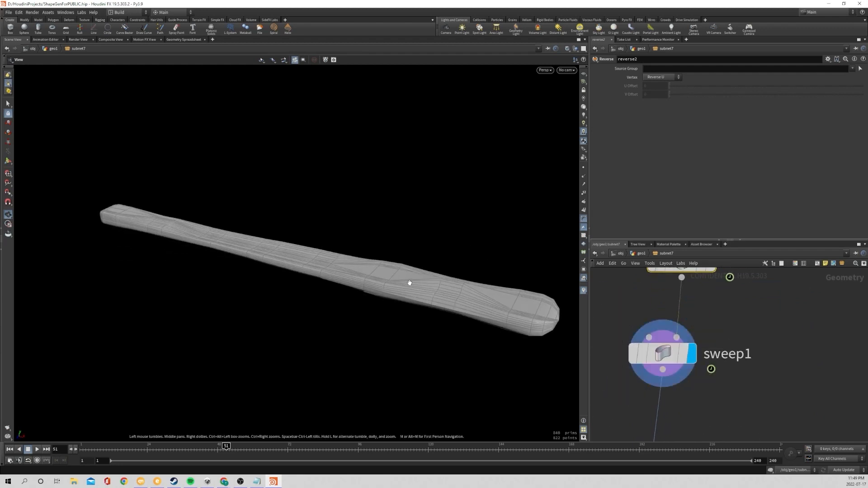
left_click_drag(766, 398, 608, 294)
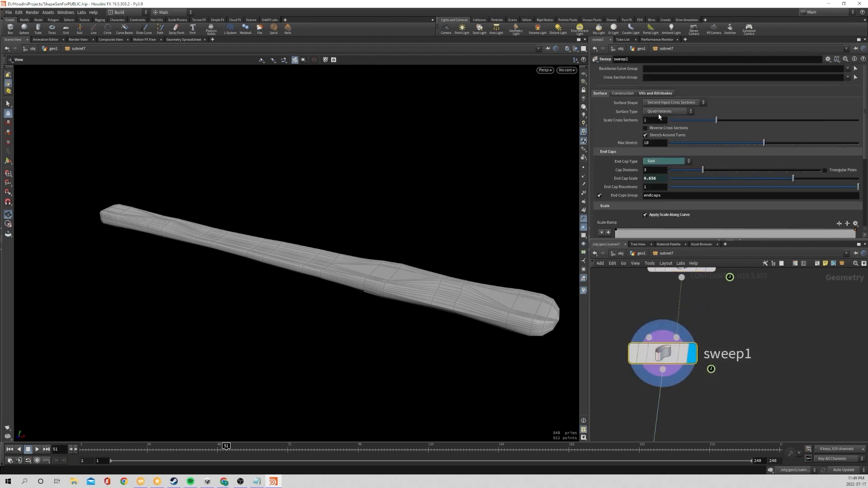
Show sweep1's UV and attribute settings and examine the hull's UV layout beside the perspective view.
left_click(664, 94)
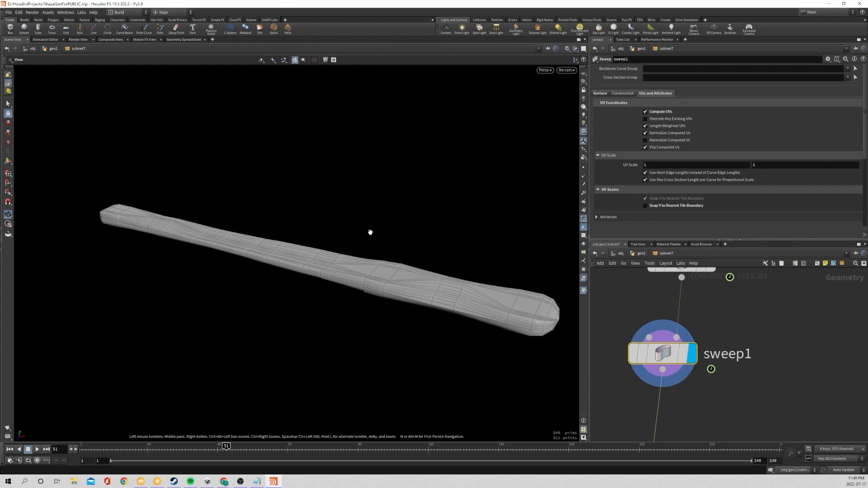
key("ctrl+4")
right_click_drag(242, 230, 194, 212)
middle_click_drag(252, 181, 195, 222)
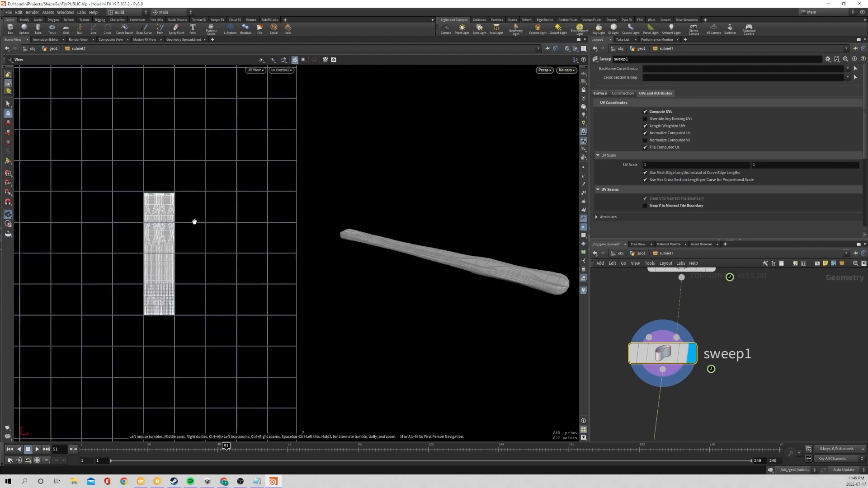
Set the iterations of the repeat_end2 loop block to 20.
middle_click_drag(751, 325, 744, 363)
scroll(744, 362, "down", 5)
scroll(745, 292, "up", 3)
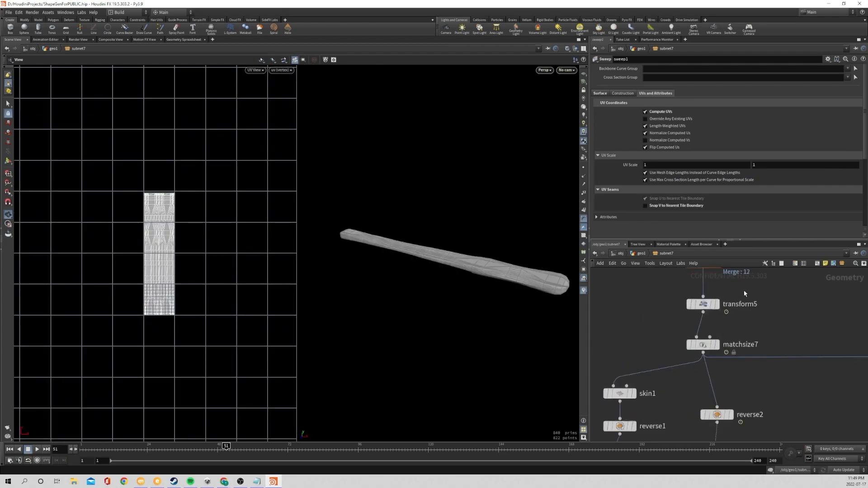
middle_click_drag(745, 293, 735, 385)
scroll(735, 386, "down", 5)
scroll(731, 298, "up", 5)
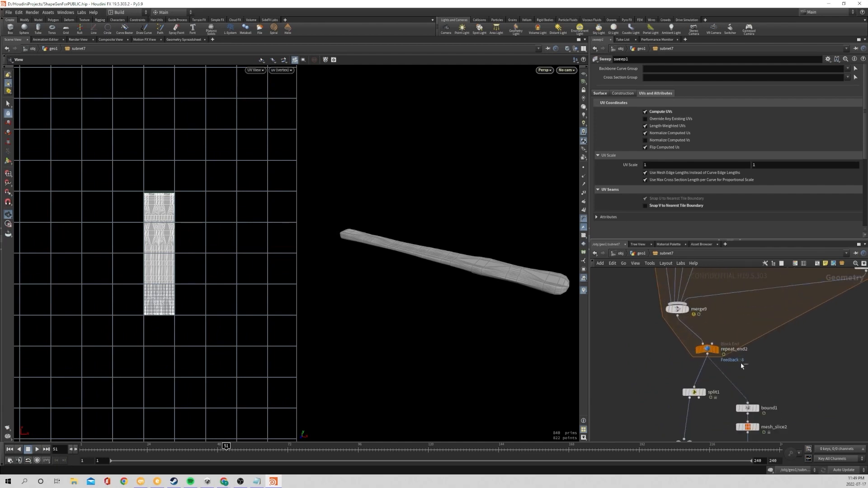
left_click(707, 349)
middle_click_drag(657, 86, 604, 101)
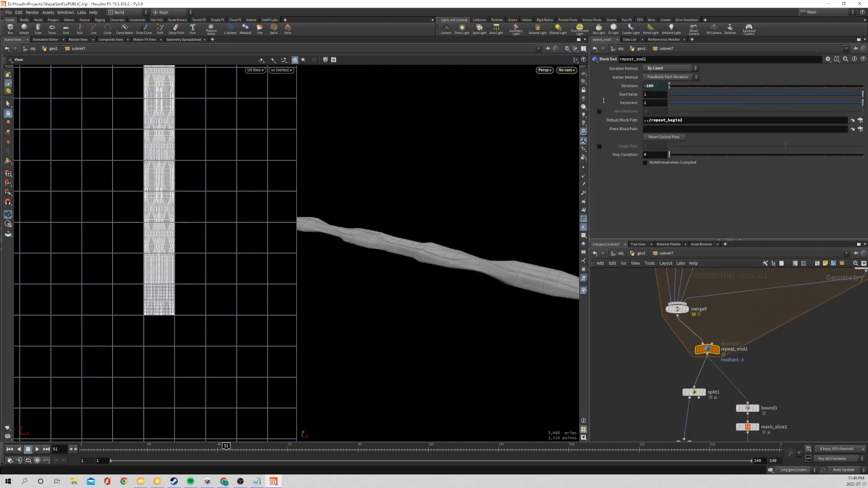
double_click(664, 88)
type("2")
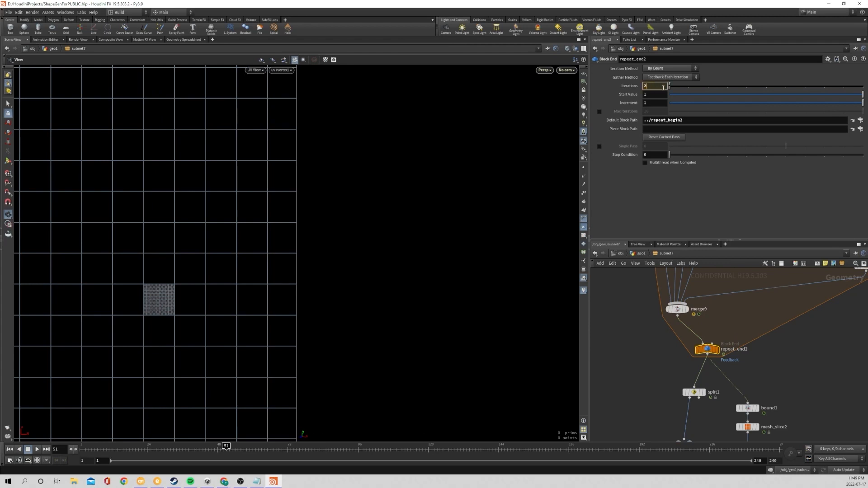
type("0")
key("Return")
Display quickmaterial1 and examine the full length of the textured hull in a single perspective view.
middle_click_drag(774, 400, 719, 271)
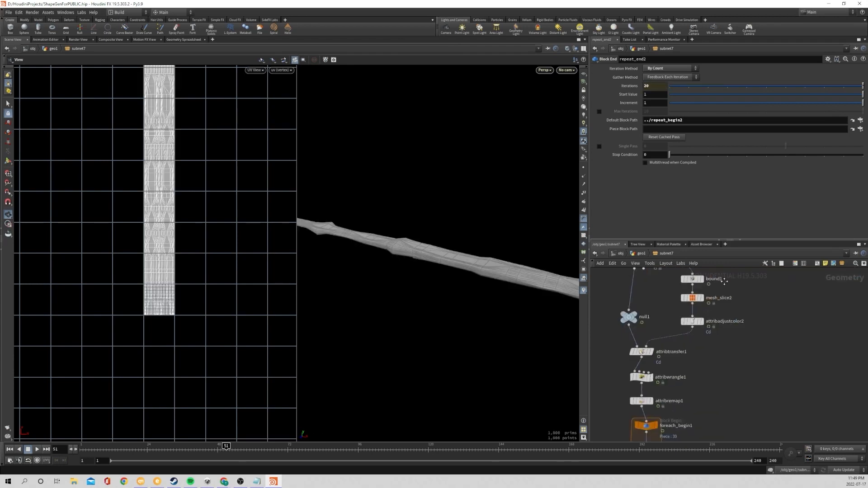
scroll(719, 271, "down", 4)
scroll(340, 238, "down", 4)
scroll(717, 387, "up", 5)
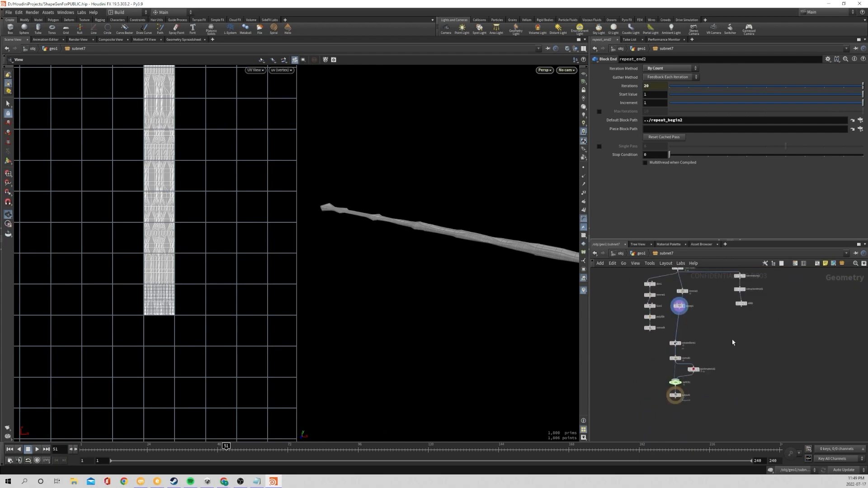
left_click(705, 375)
right_click_drag(485, 237, 771, 214)
right_click_drag(520, 267, 450, 279)
key("f")
left_click_drag(468, 263, 453, 258)
right_click_drag(453, 258, 701, 257)
key("space+b")
left_click_drag(433, 236, 300, 296)
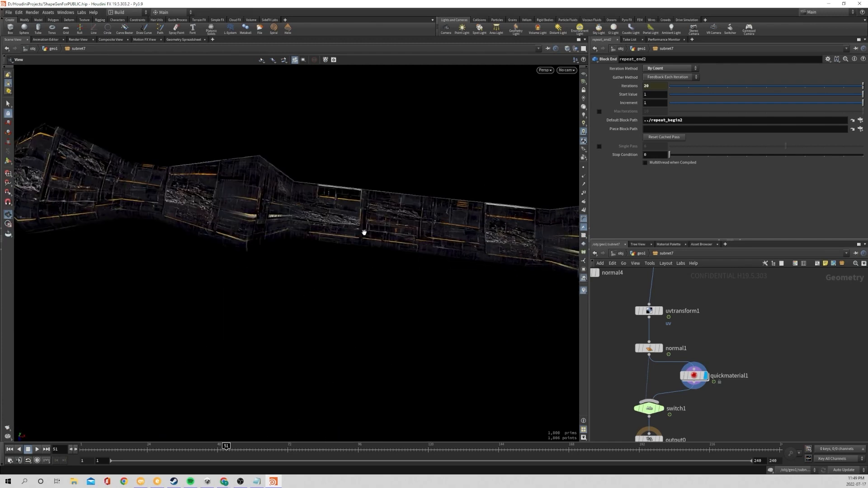
right_click_drag(430, 230, 139, 261)
middle_click_drag(475, 242, 260, 243)
middle_click_drag(763, 425, 729, 318)
Return to the geo1 network and set subnet7's layers of shape change to 9.
key("u")
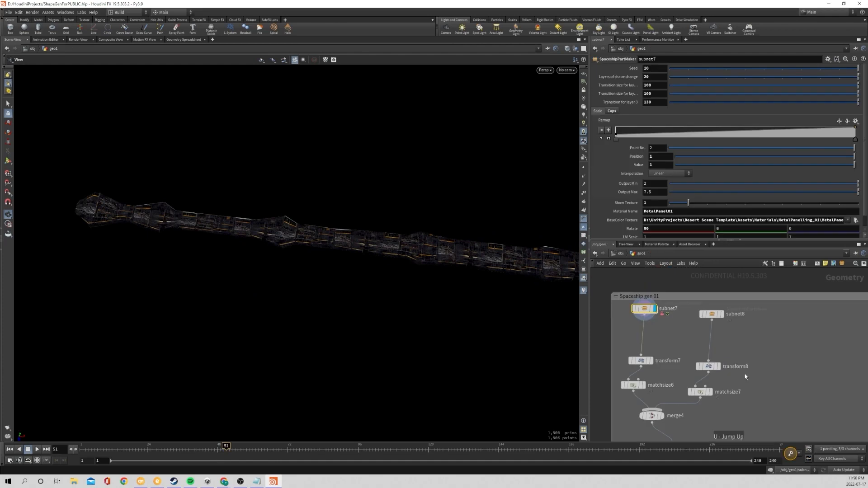
left_click(657, 79)
key("Return")
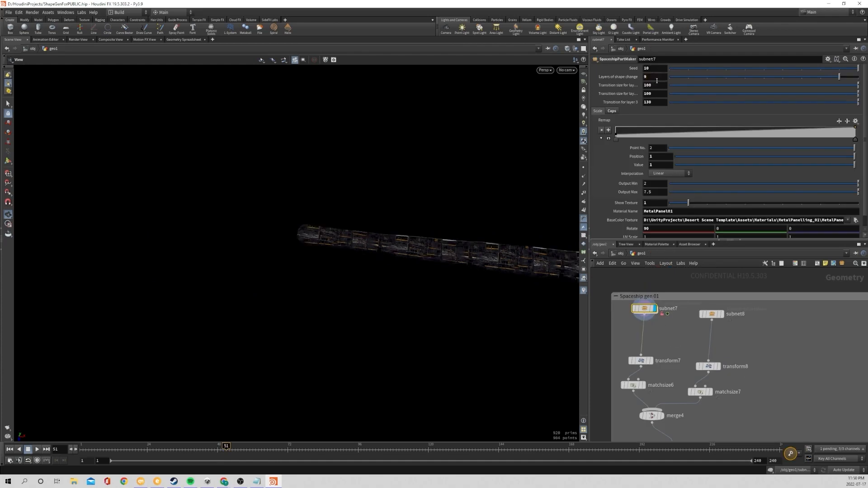
Display merge4 below the two spaceship part branches and examine the combined parts from several angles.
scroll(445, 239, "down", 4)
middle_click_drag(672, 374, 673, 309)
key("r")
left_click(656, 354)
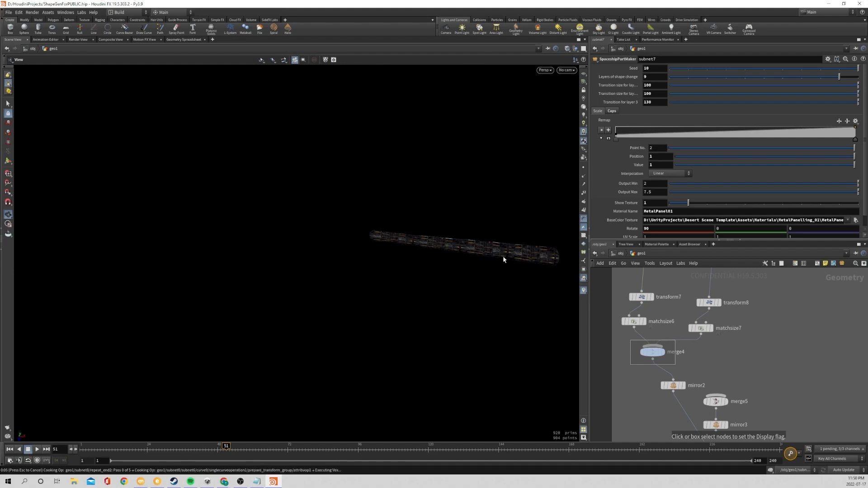
right_click_drag(429, 176, 705, 168)
left_click_drag(398, 258, 433, 189)
right_click_drag(259, 299, 209, 293)
left_click_drag(209, 292, 337, 280)
right_click_drag(337, 281, 192, 310)
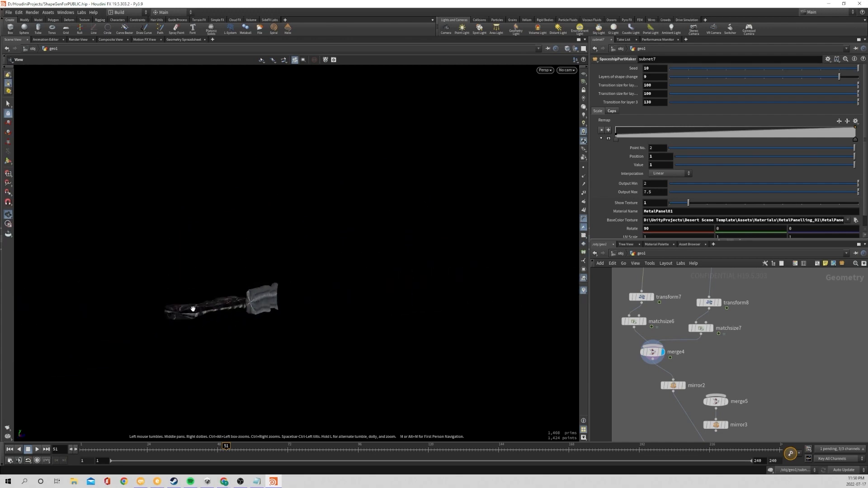
left_click_drag(191, 310, 280, 303)
Display the node feeding transform12 and examine the mirrored spaceship parts.
middle_click_drag(785, 431, 743, 247)
left_click(726, 352)
left_click_drag(385, 262, 559, 347)
Display copytopoints1 and examine the spaceship parts scattered as copies.
middle_click_drag(754, 385, 705, 290)
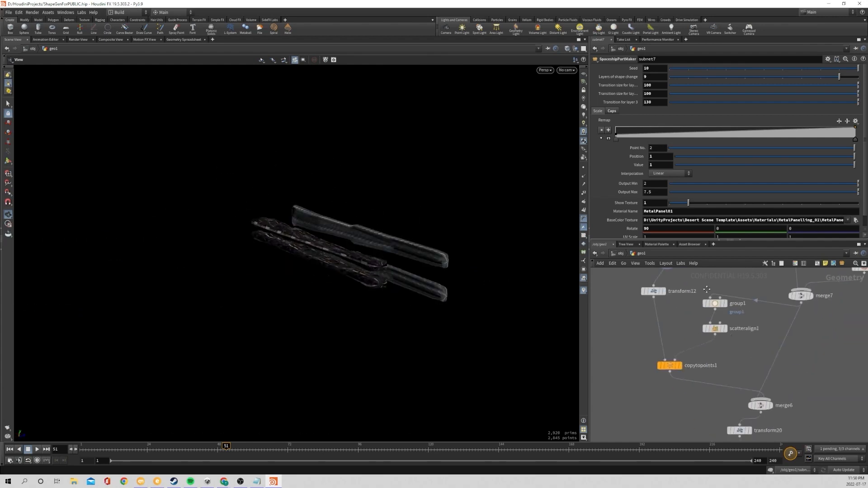
scroll(705, 291, "down", 3)
key("q")
left_click_drag(708, 341, 675, 329)
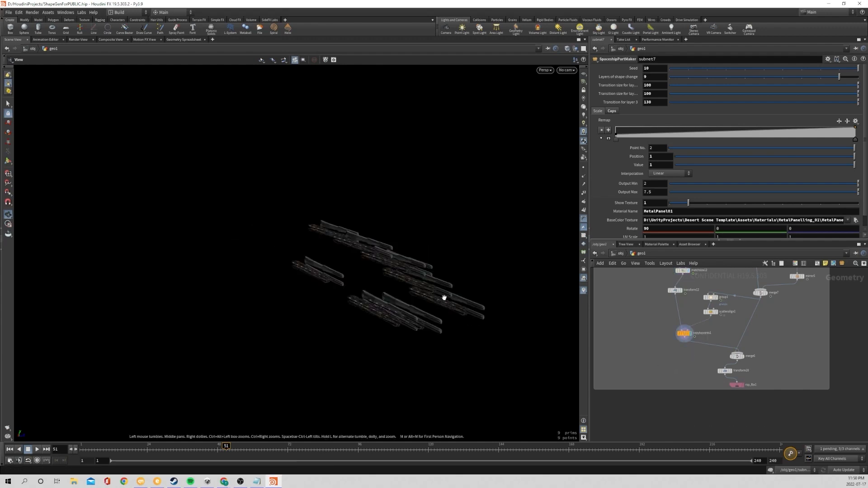
left_click_drag(410, 281, 458, 291)
Display the node above the first orange node feeding merge7, followed by that orange node, and examine each result.
middle_click_drag(751, 294, 717, 377)
scroll(742, 294, "down", 1)
left_click(703, 349)
left_click_drag(339, 258, 395, 303)
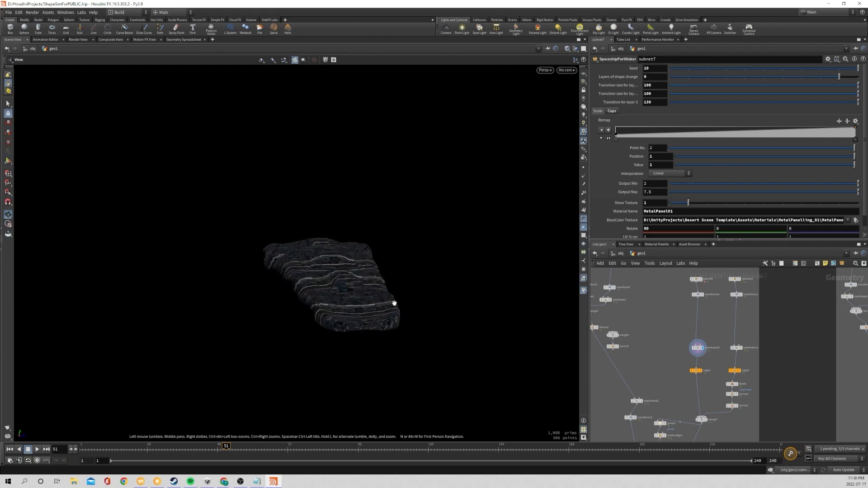
left_click(701, 371)
right_click_drag(490, 311, 510, 241)
left_click_drag(511, 241, 317, 287)
right_click_drag(250, 281, 345, 299)
Display merge7 and examine the combined body and wings of the spaceship.
middle_click_drag(710, 427, 690, 359)
left_click(687, 353)
left_click_drag(523, 310, 340, 304)
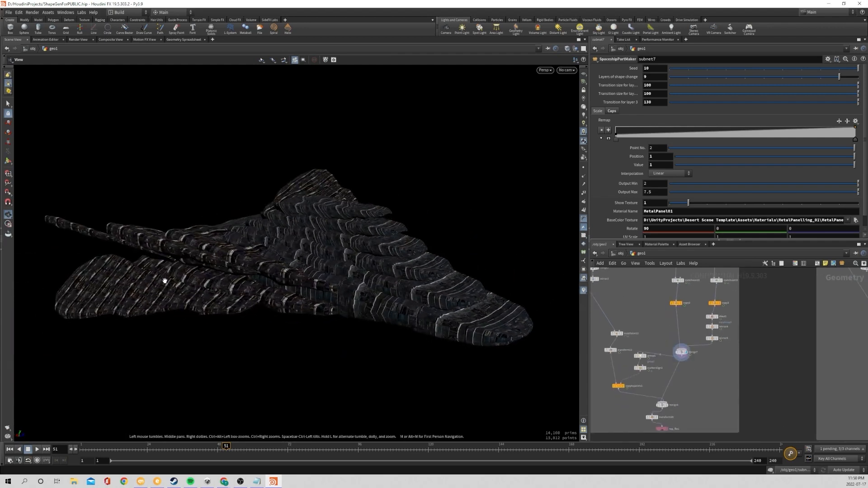
Display merge6 and examine the complete spaceship with its scattered parts.
middle_click_drag(691, 394, 696, 352)
left_click(672, 362)
right_click_drag(419, 301, 326, 300)
left_click_drag(326, 300, 420, 294)
Go to frames 131, 185 and 115 in turn to compare the spaceship's variations.
left_click(465, 449)
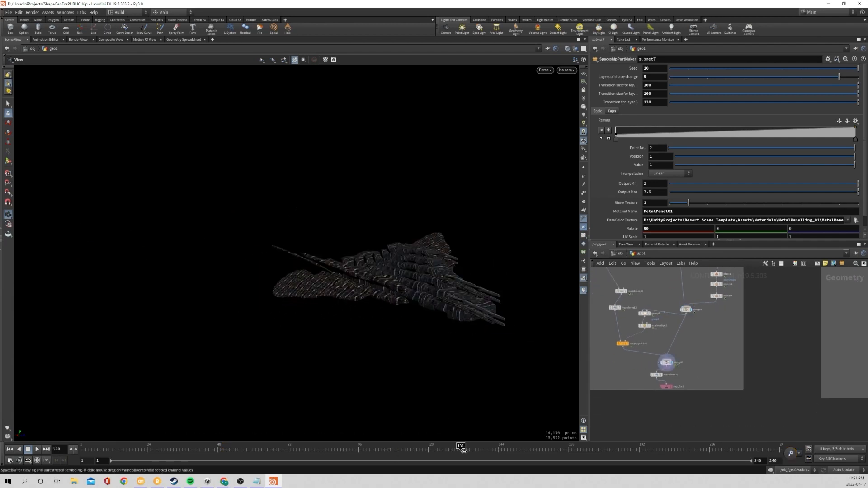
left_click(601, 450)
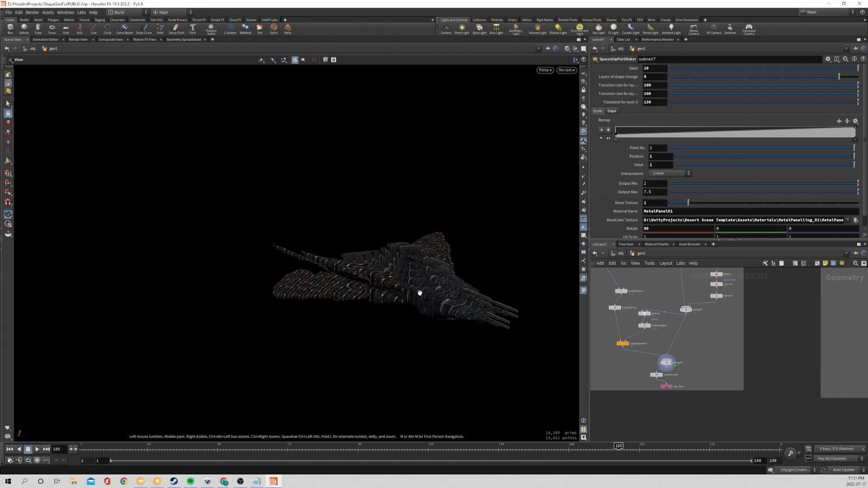
left_click(414, 450)
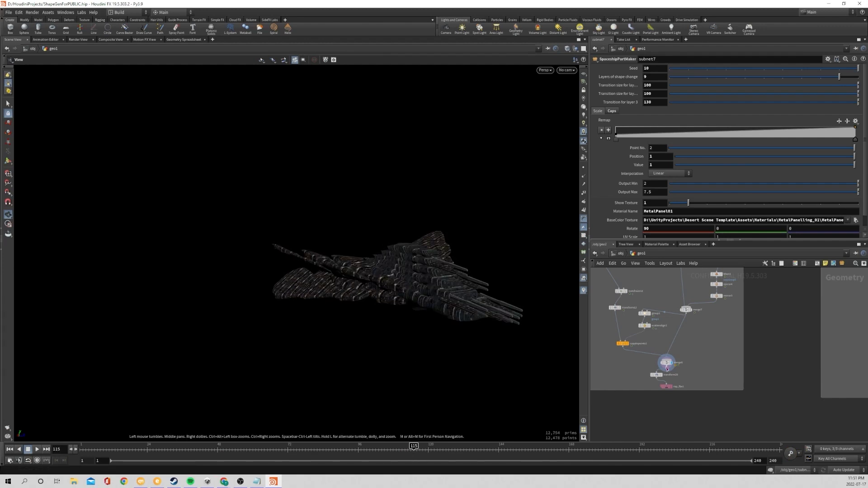
Find the neighbouring spaceship network and display its copytopoints2 node.
scroll(659, 380, "up", 5)
scroll(659, 380, "up", 1)
middle_click_drag(710, 359, 636, 402)
scroll(636, 401, "down", 8)
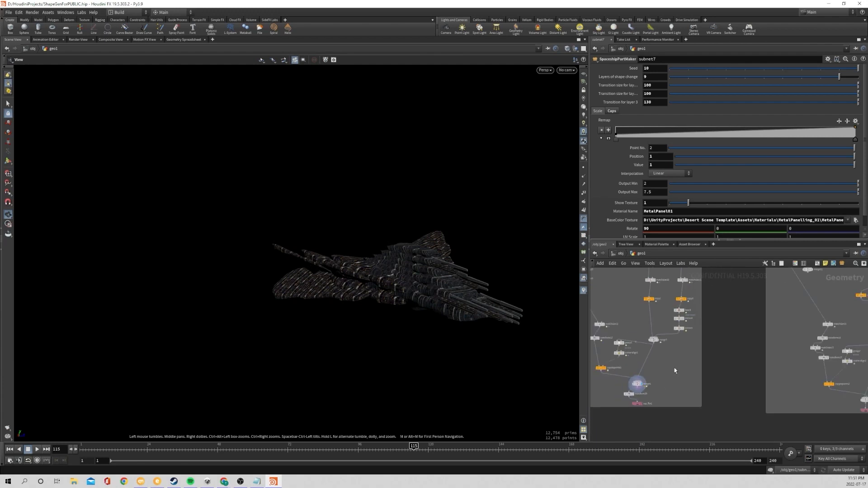
middle_click_drag(774, 326, 635, 381)
scroll(672, 374, "up", 2)
middle_click_drag(697, 398, 686, 300)
left_click_drag(705, 363, 671, 352)
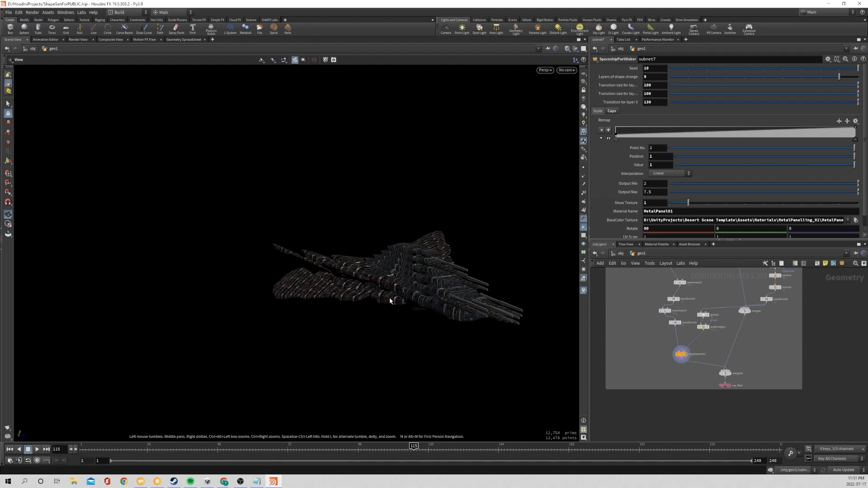
Display merge10 above rop_fbx2 and examine the second spaceship from different angles.
scroll(730, 375, "up", 5)
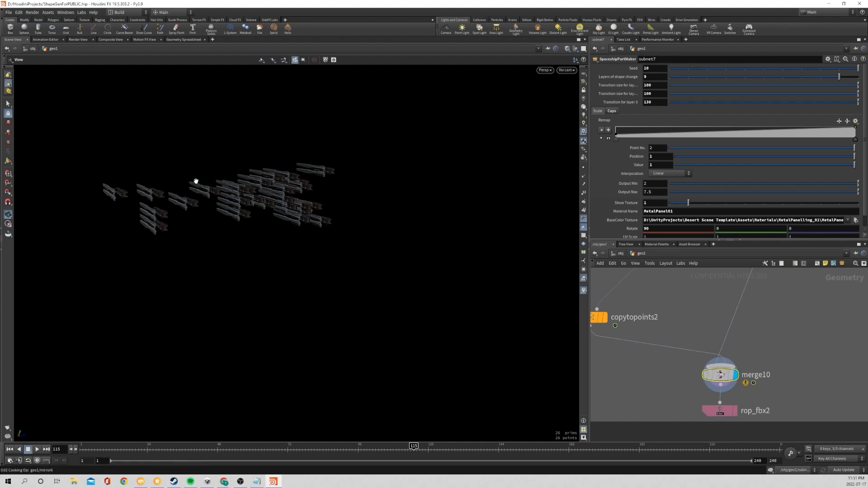
left_click_drag(442, 242, 382, 200)
left_click_drag(409, 308, 344, 258)
right_click_drag(343, 258, 291, 298)
left_click_drag(290, 298, 481, 350)
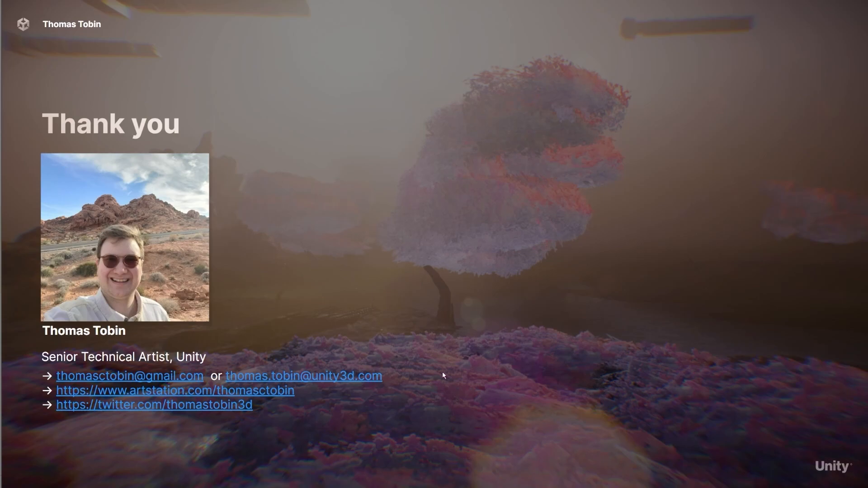
left_click(450, 350)
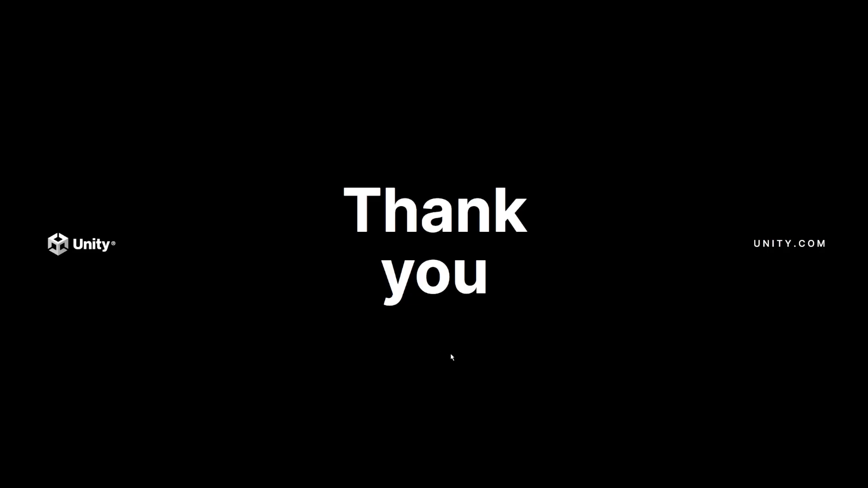